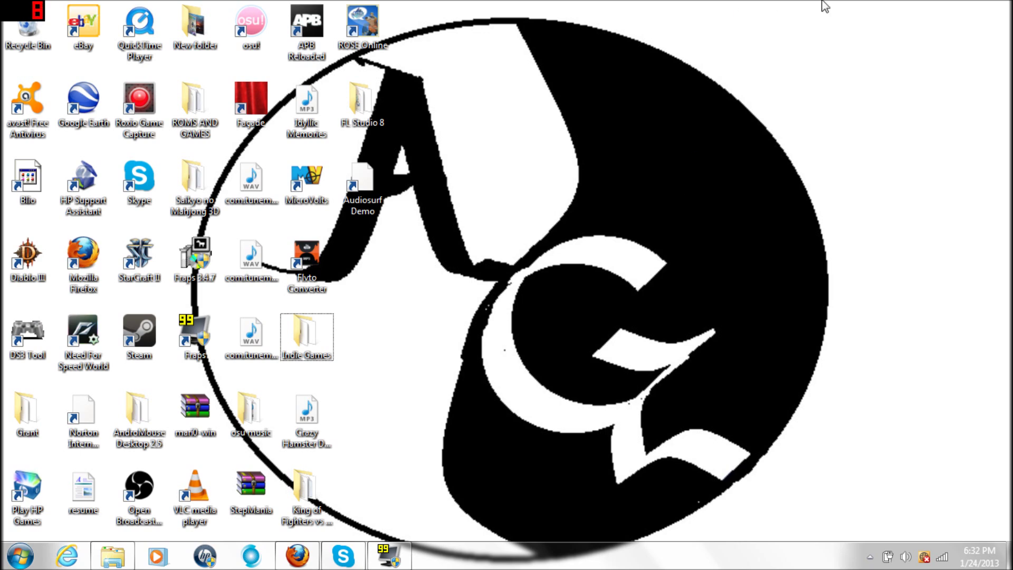
Restore the minimized Firefox window showing the Mad Father game page.
left_click(297, 557)
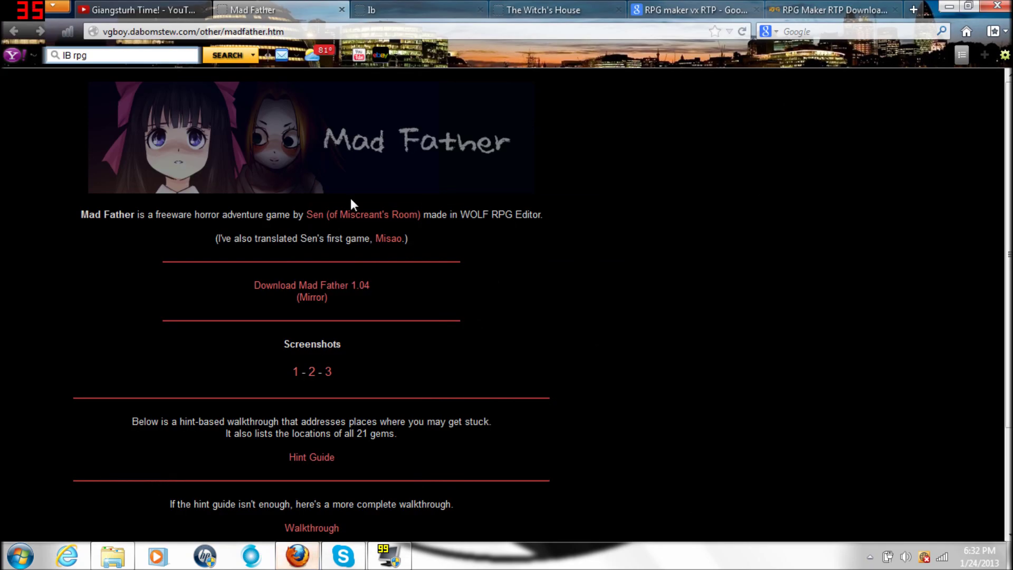
Browse the Ib, The Witch's House and Giangsturh Time! YouTube tabs, then minimize Firefox.
left_click(443, 10)
left_click(567, 9)
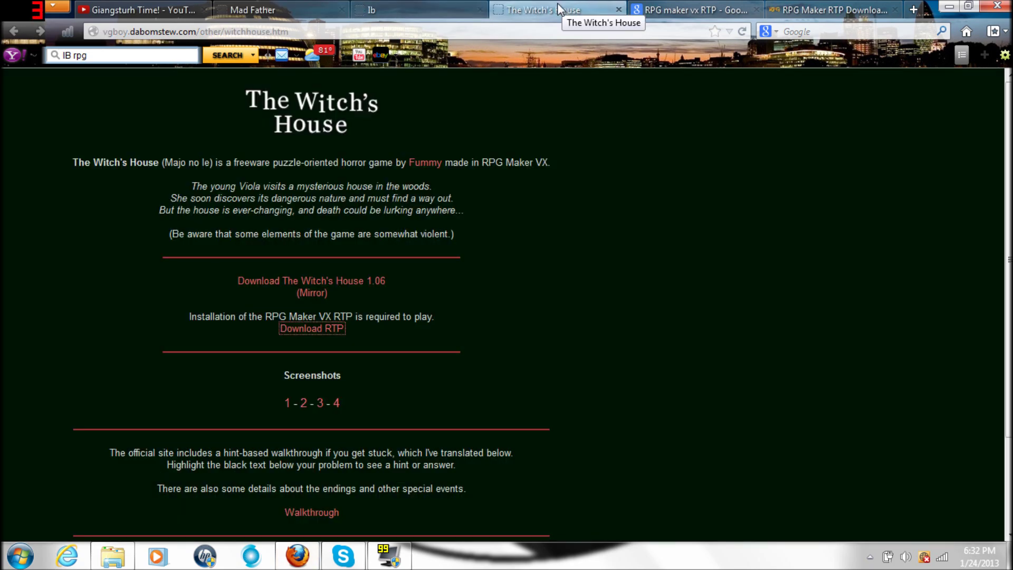
left_click(104, 7)
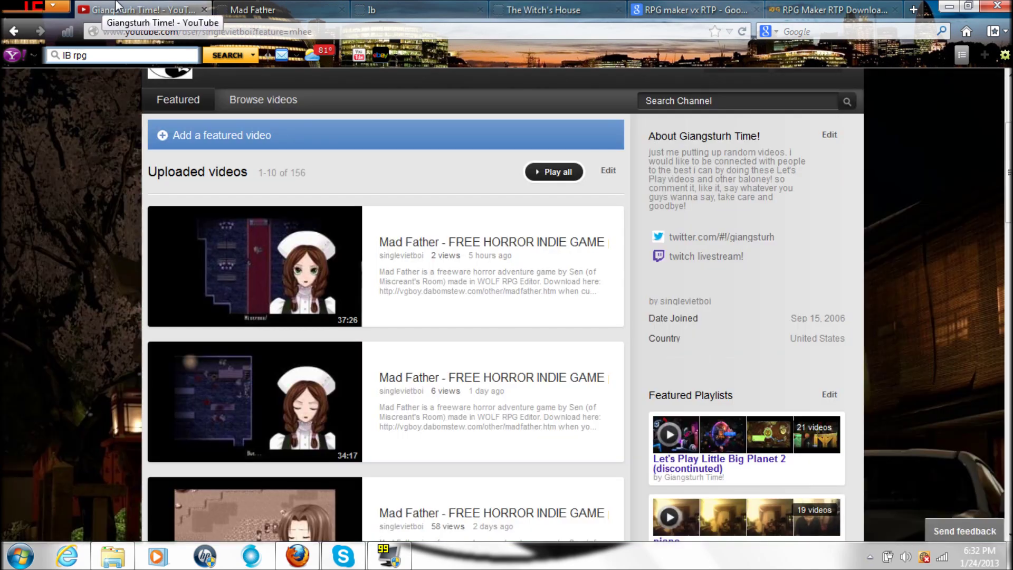
scroll(1007, 152, "up", 2)
scroll(1008, 152, "up", 2)
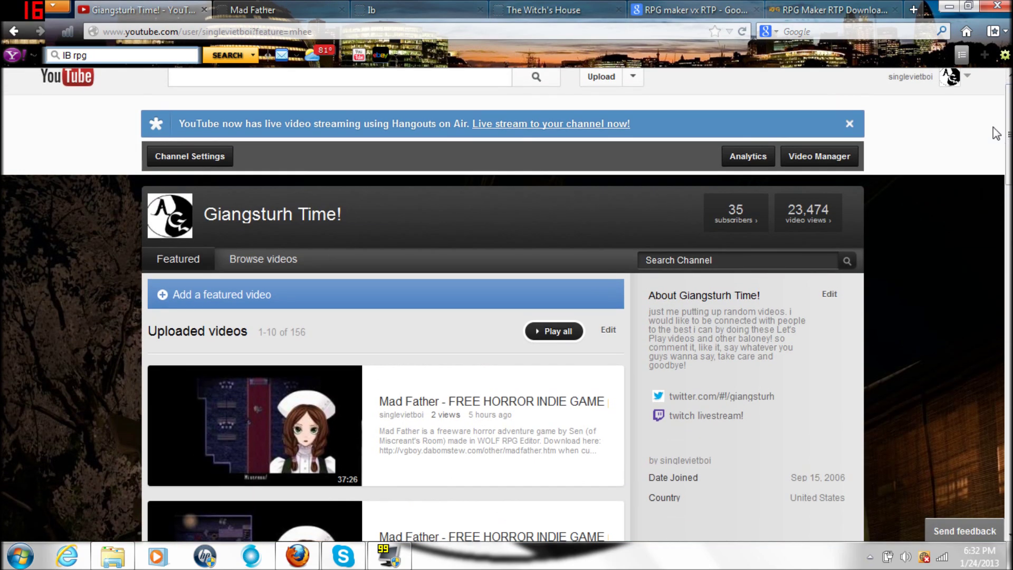
left_click(949, 6)
key("super")
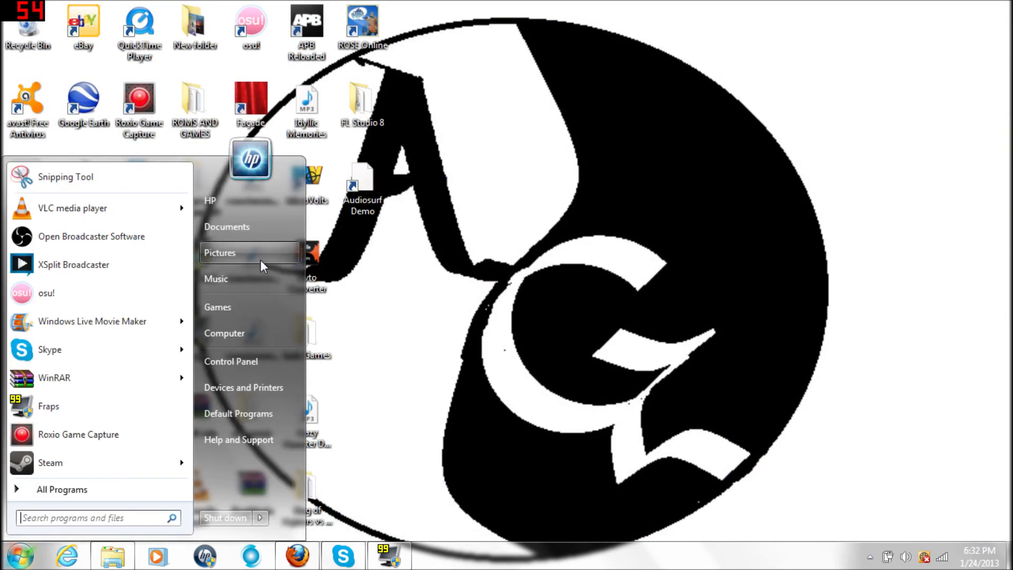
left_click(242, 255)
scroll(585, 314, "down", 5)
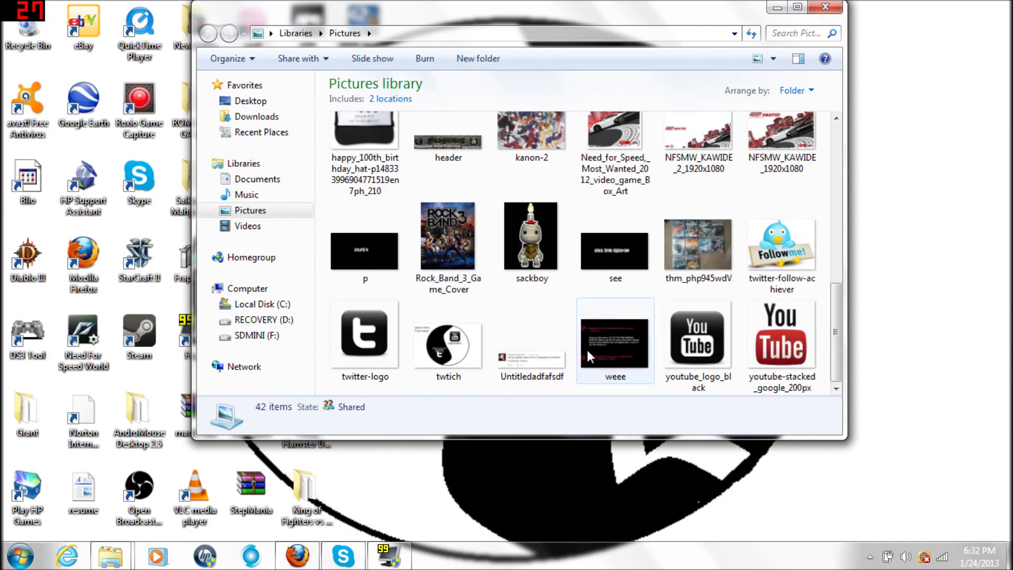
double_click(531, 360)
scroll(405, 390, "up", 2)
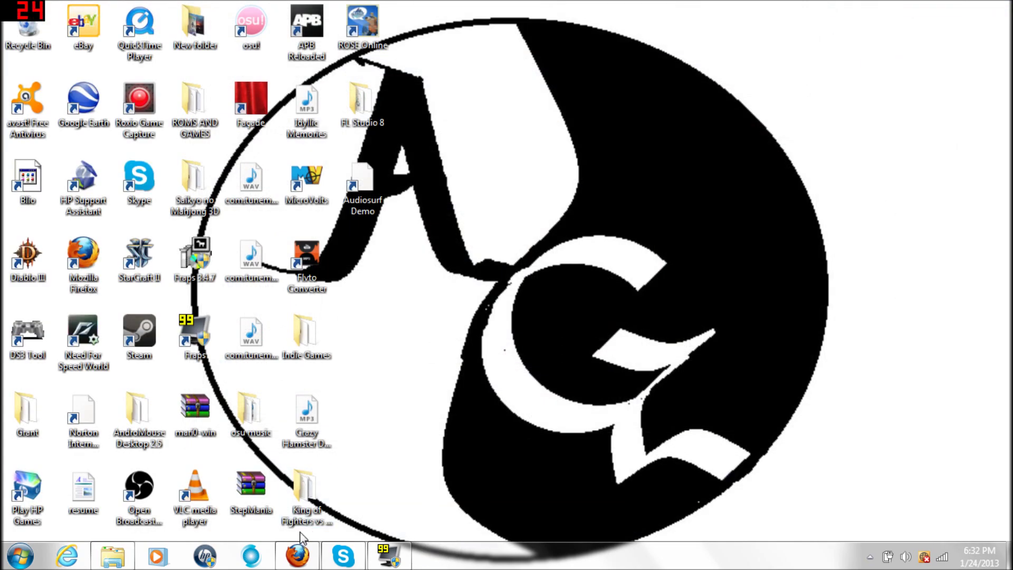
Restore Firefox, go to the top of the RPG Maker RTP Download tab, and start a Google search for 'RPG Make'.
left_click(297, 556)
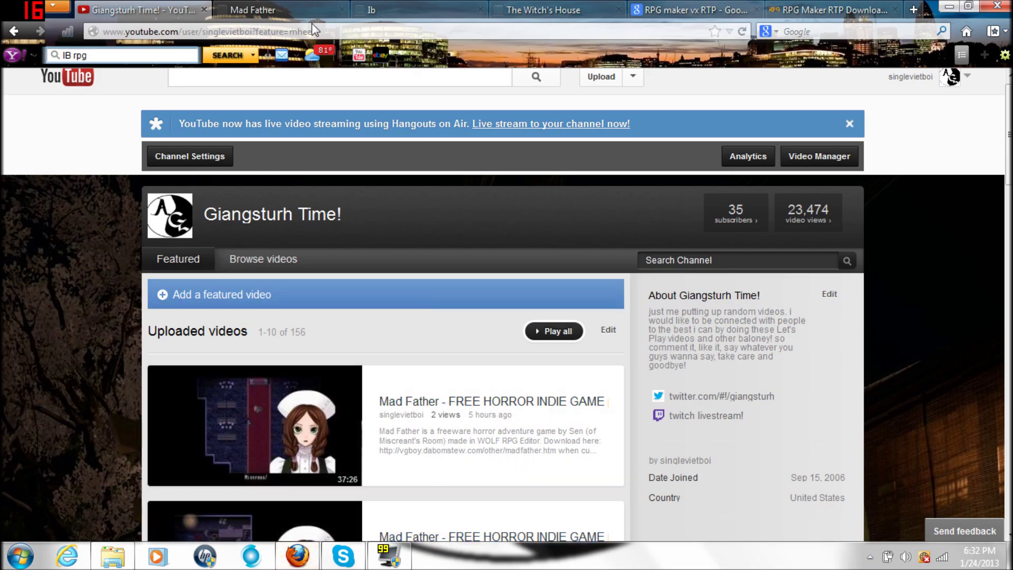
left_click(295, 9)
left_click(425, 9)
left_click(565, 9)
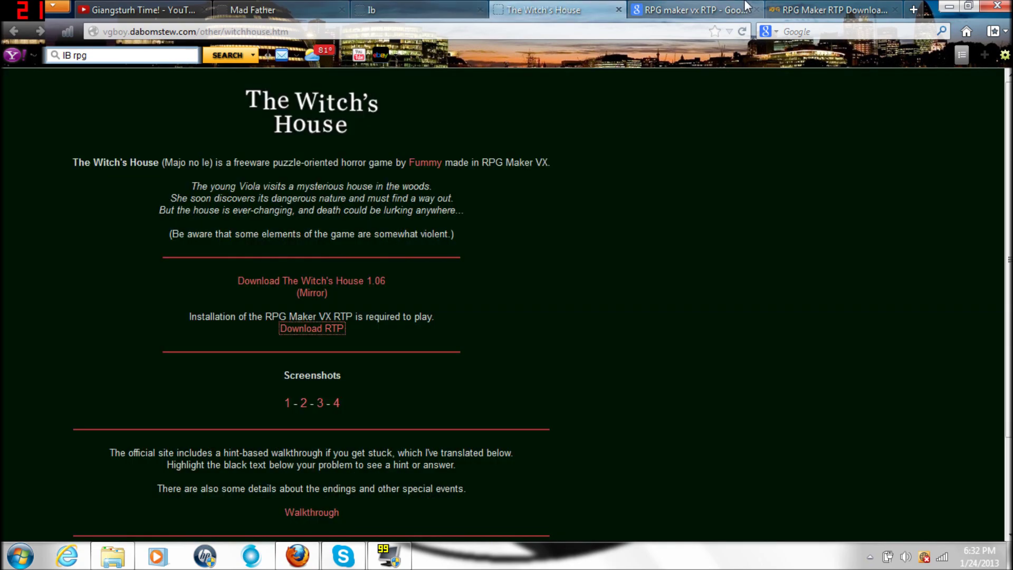
left_click(808, 9)
scroll(514, 299, "up", 5)
scroll(514, 299, "up", 5)
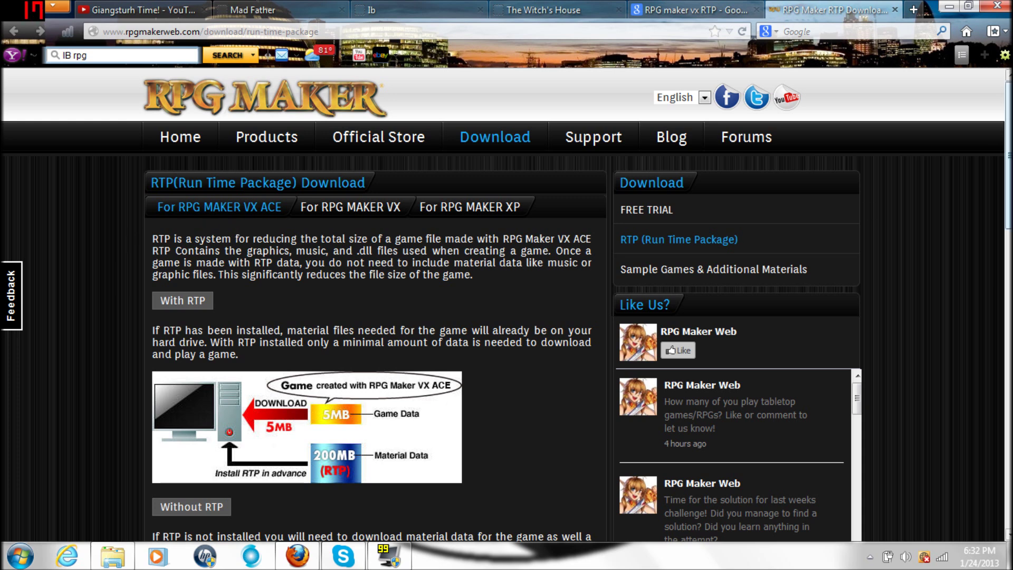
left_click(839, 32)
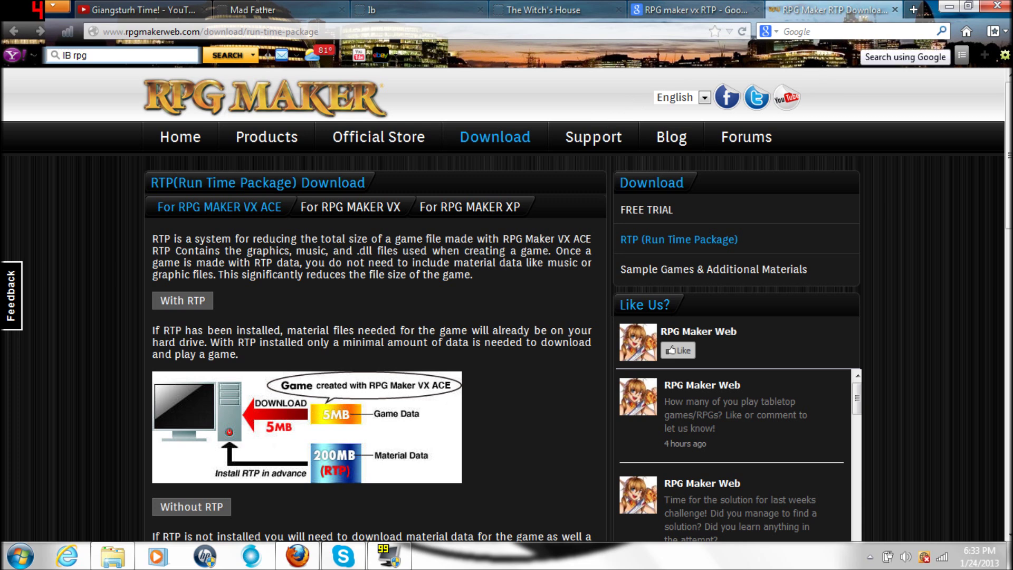
type("RPG Make")
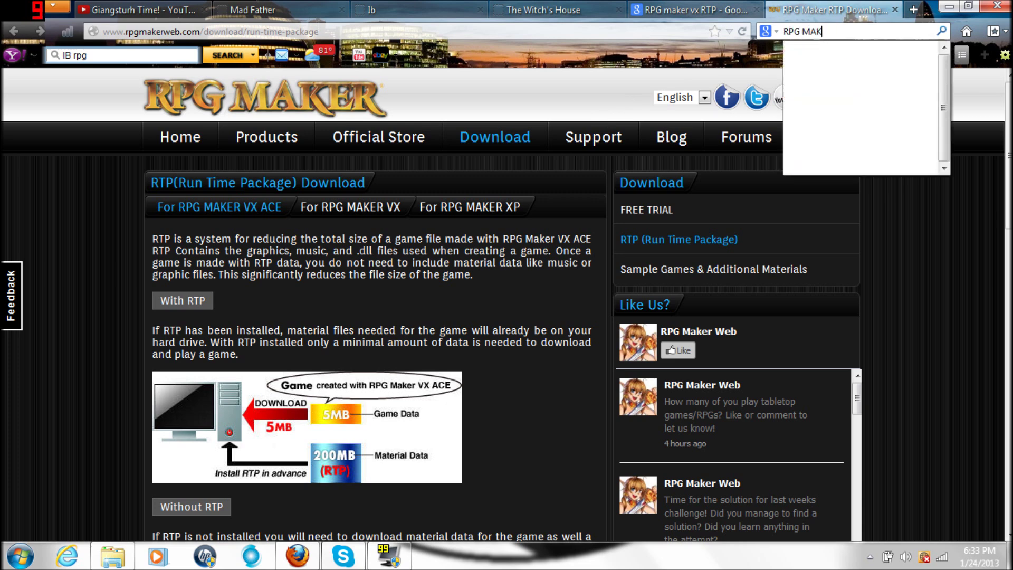
Search Google for 'RPG maker vx RTP' from the toolbar search box.
key("BackSpace")
key("BackSpace")
key("BackSpace")
key("BackSpace")
type("maker v")
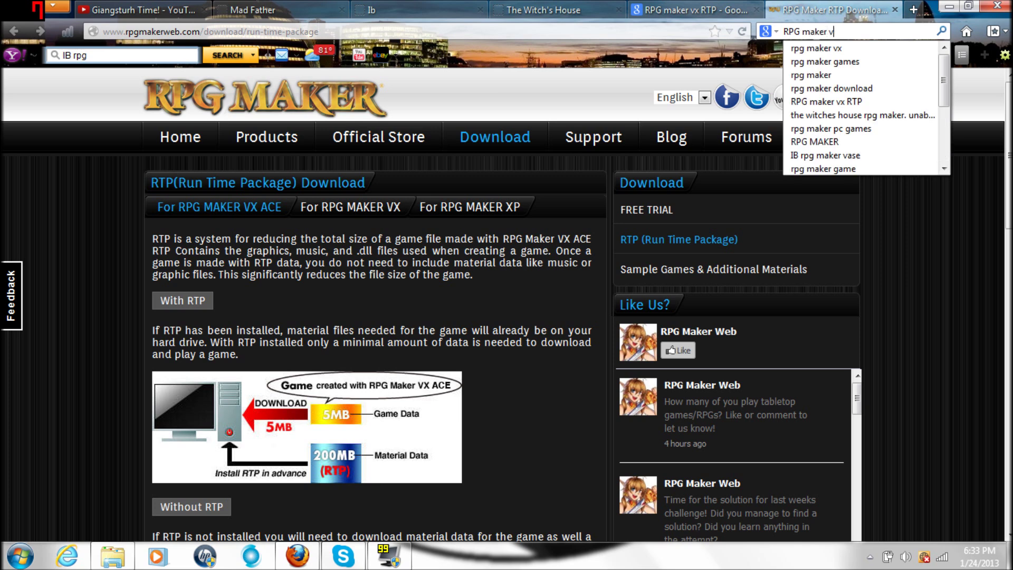
type("x RTP")
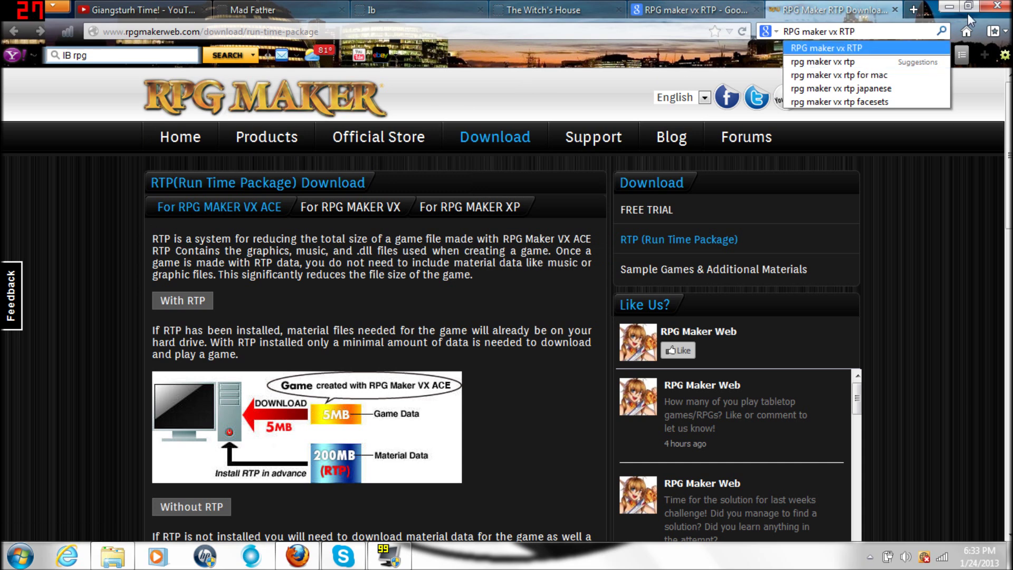
left_click(942, 30)
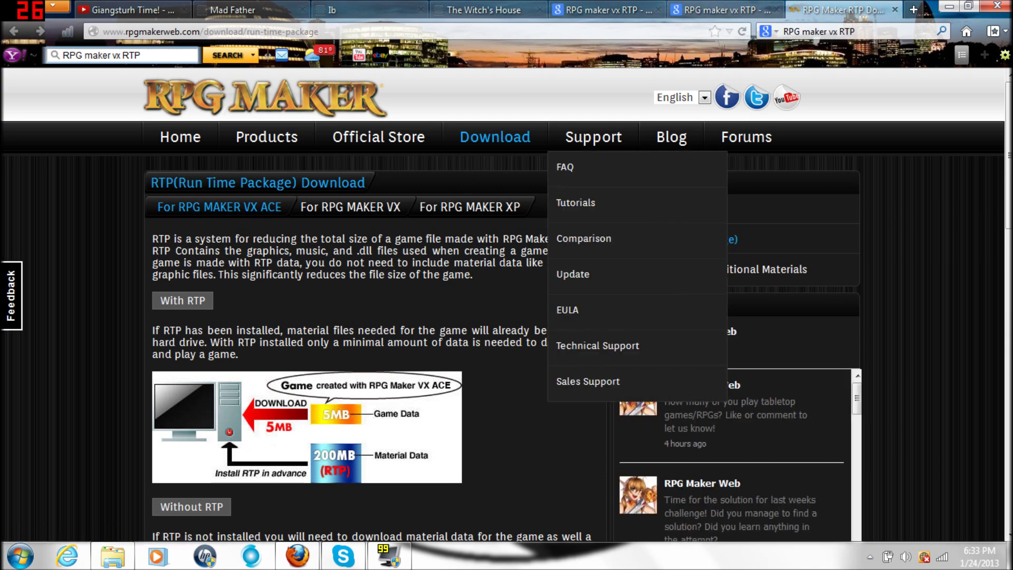
scroll(104, 283, "down", 11)
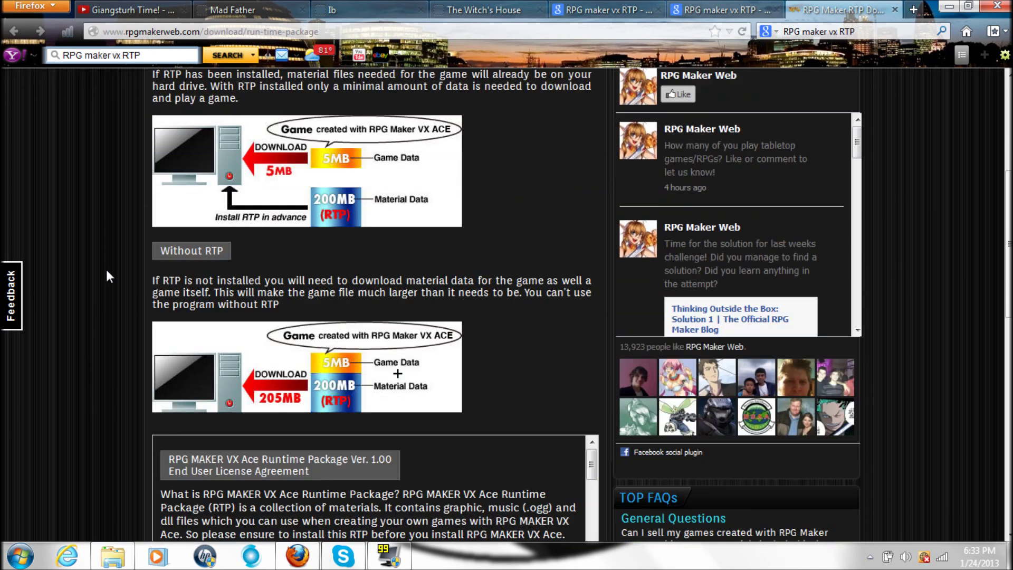
Agree to download the VX Ace RTP, cancel saving RPGVXAce_RTP.zip (186 MB), and leave Firefox.
scroll(106, 269, "down", 3)
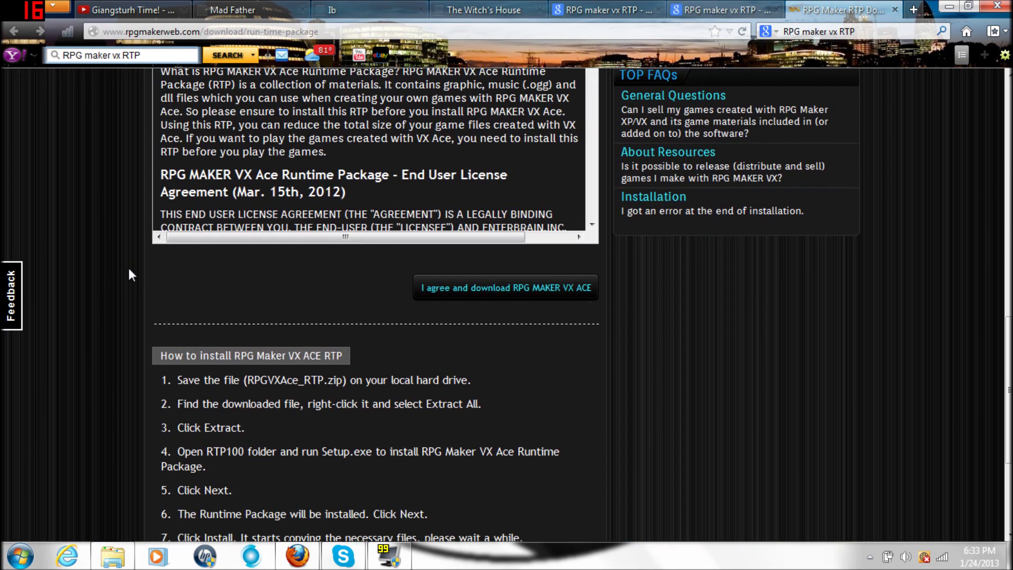
left_click(584, 287)
left_click(456, 288)
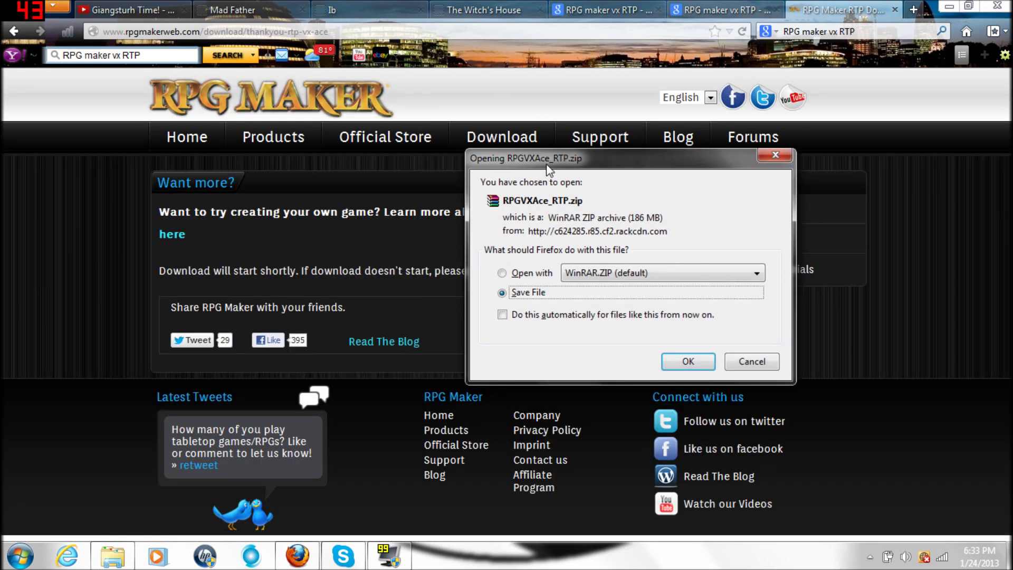
left_click_drag(547, 167, 601, 194)
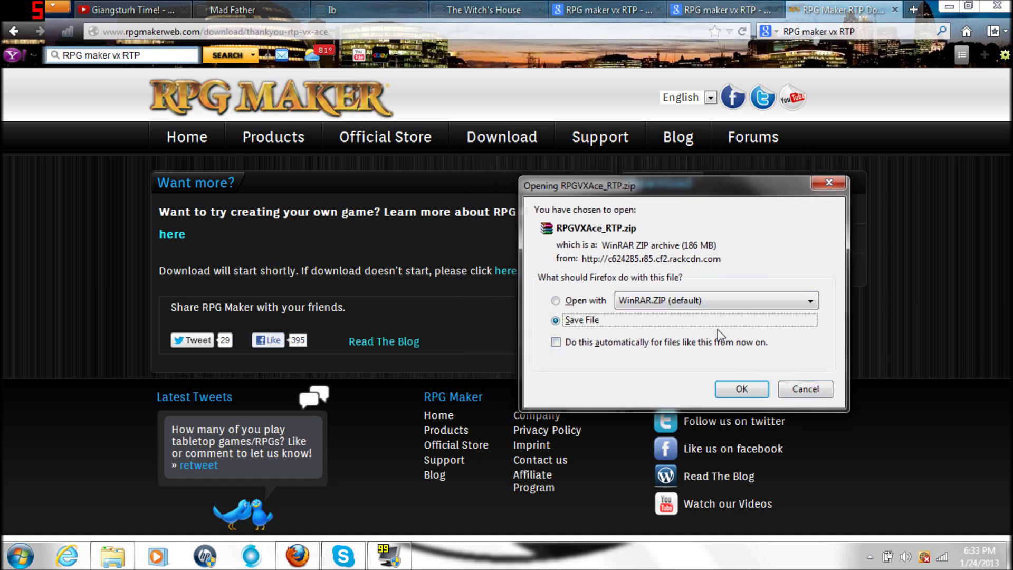
left_click(806, 391)
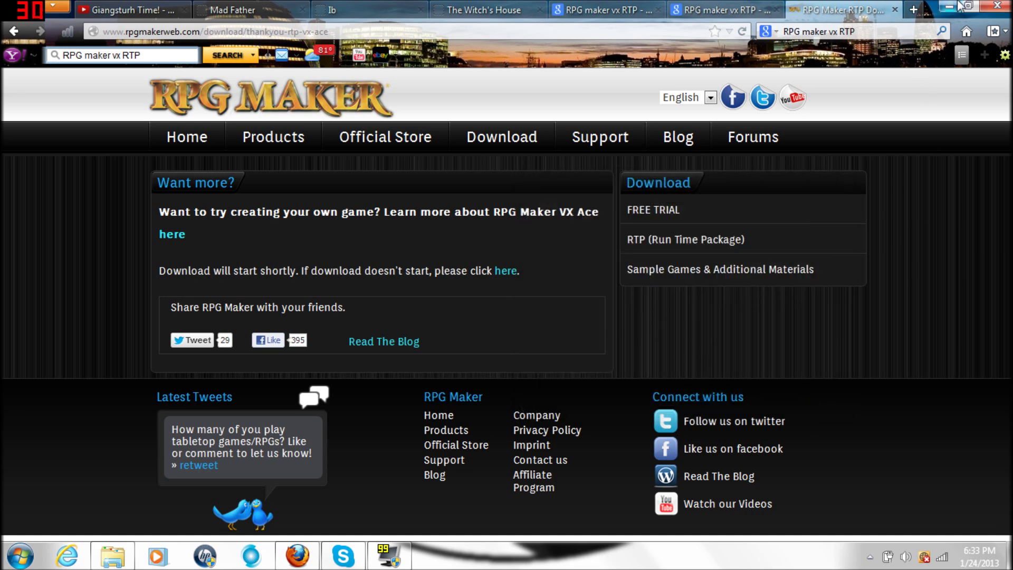
key("alt+F4")
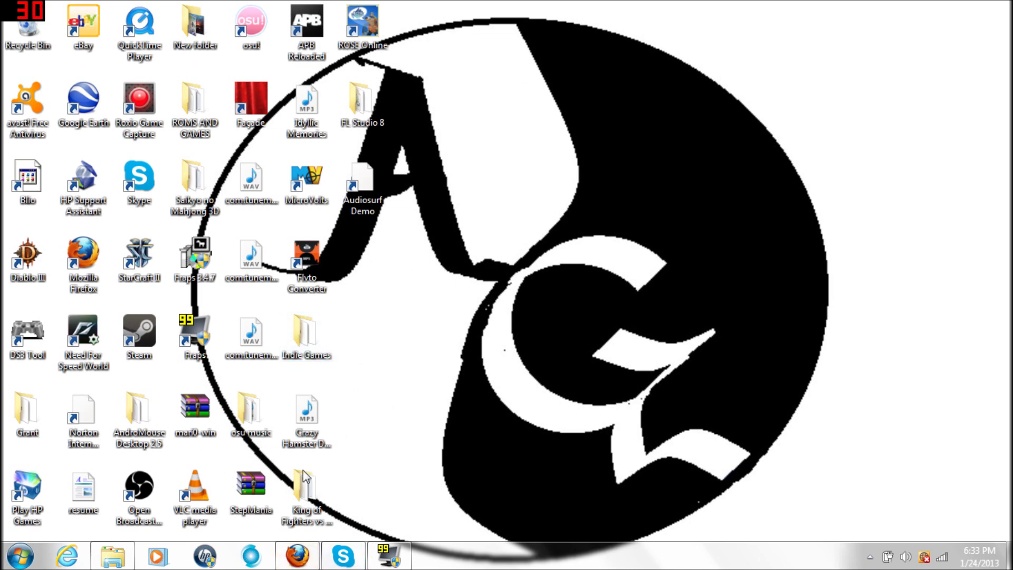
Open the Indie Games desktop folder and open vx_rtp102e.zip in WinRAR.
double_click(298, 342)
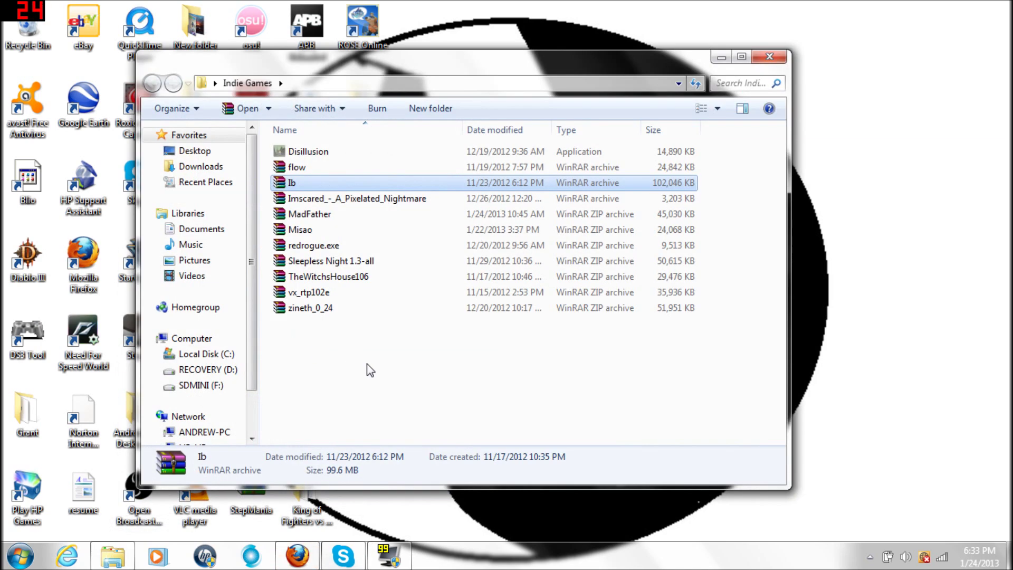
left_click(325, 293)
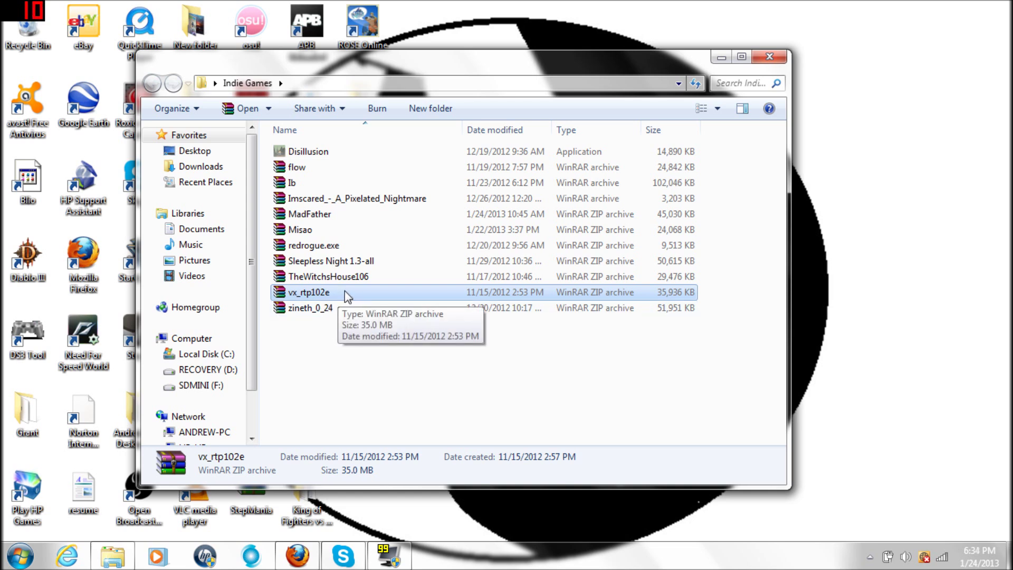
double_click(344, 292)
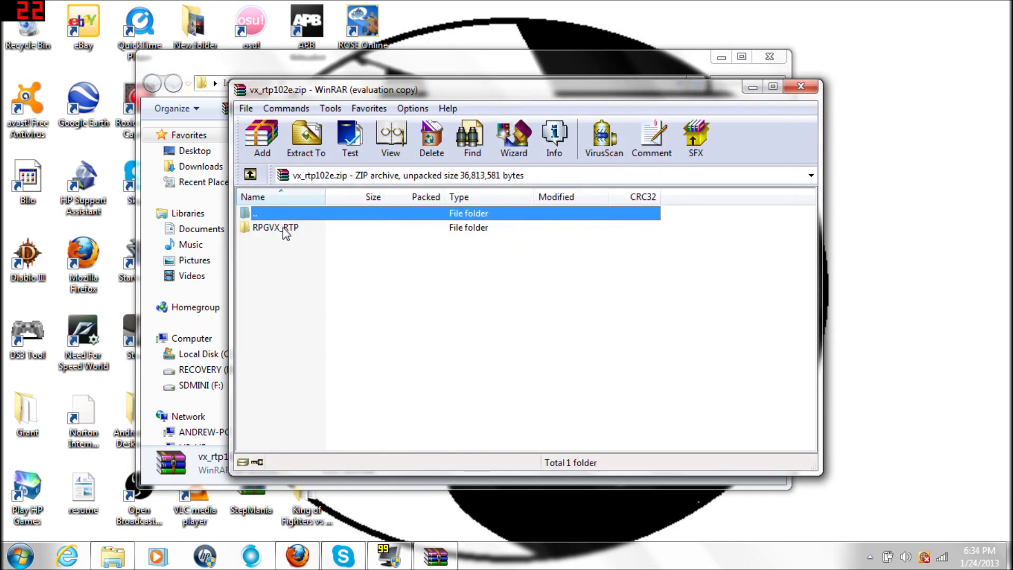
Open the RPGVX_RTP folder inside the archive and launch Setup.exe.
left_click(582, 292)
double_click(281, 229)
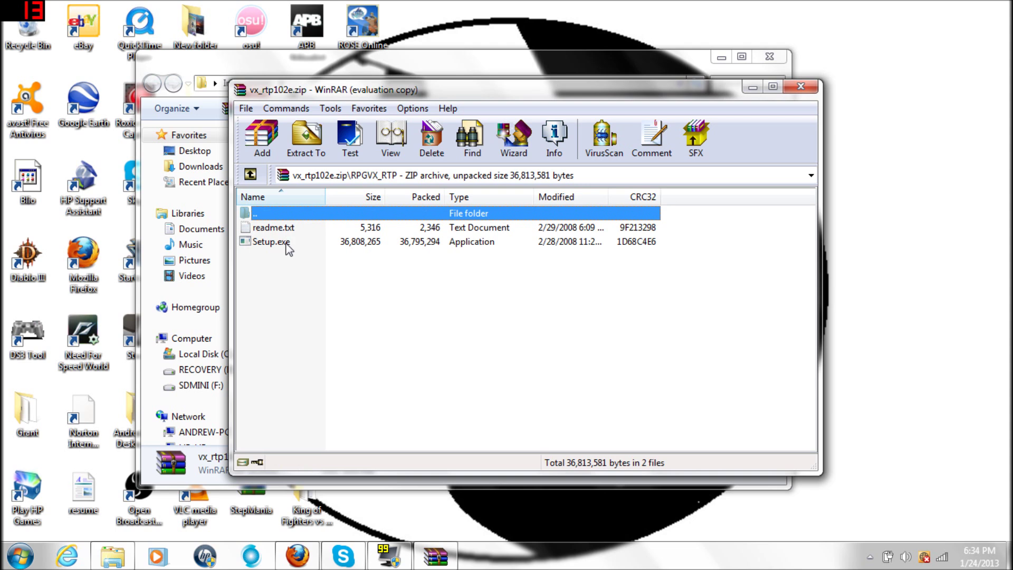
left_click(288, 244)
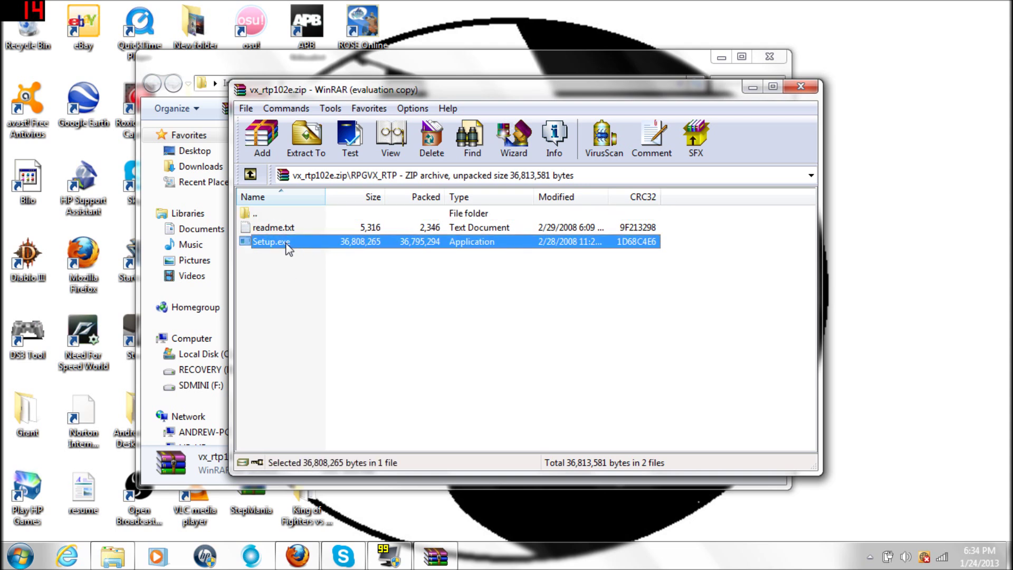
double_click(285, 242)
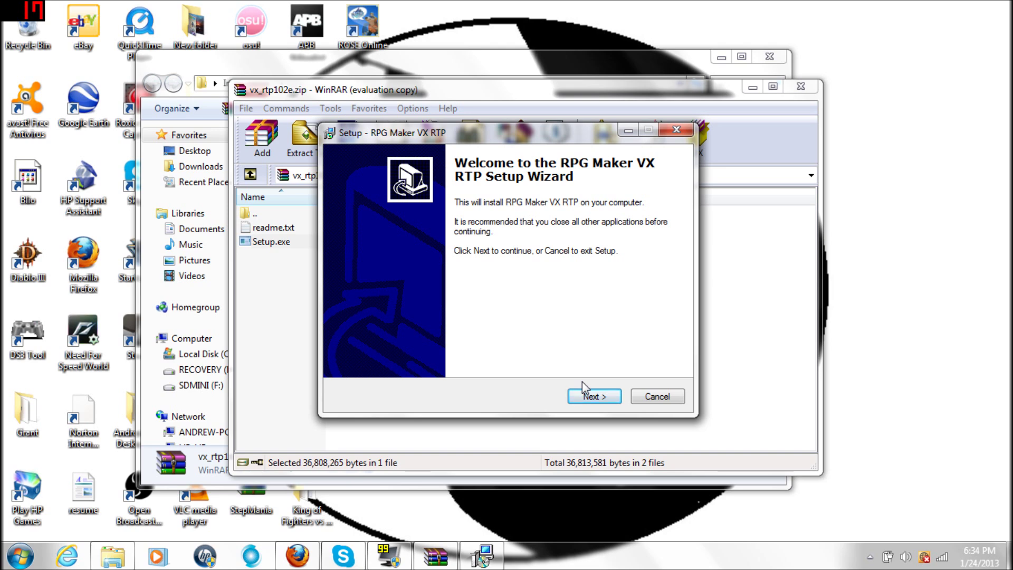
Cancel the RTP setup wizard, confirm exiting, and close the WinRAR archive window.
left_click(648, 403)
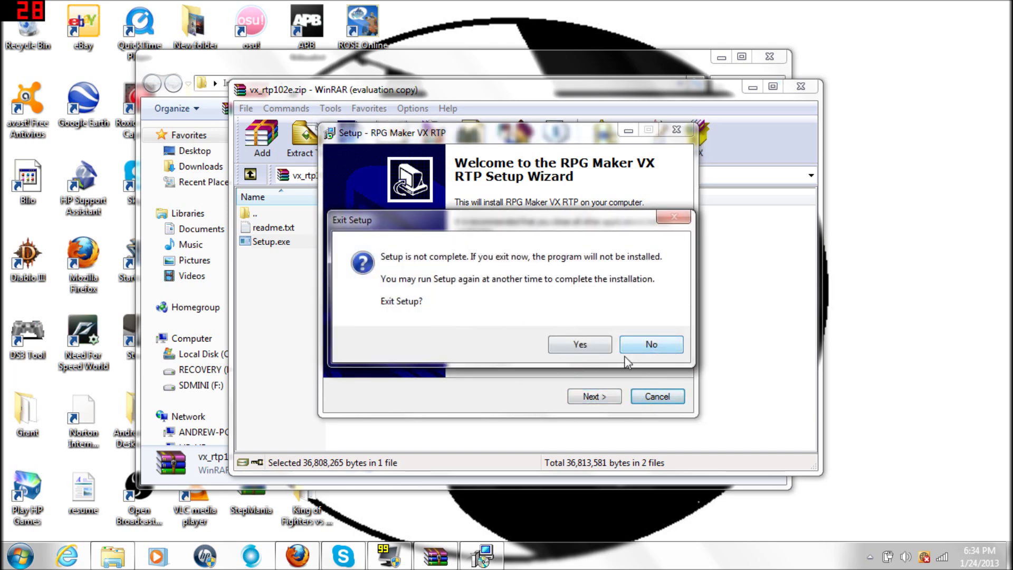
left_click(580, 344)
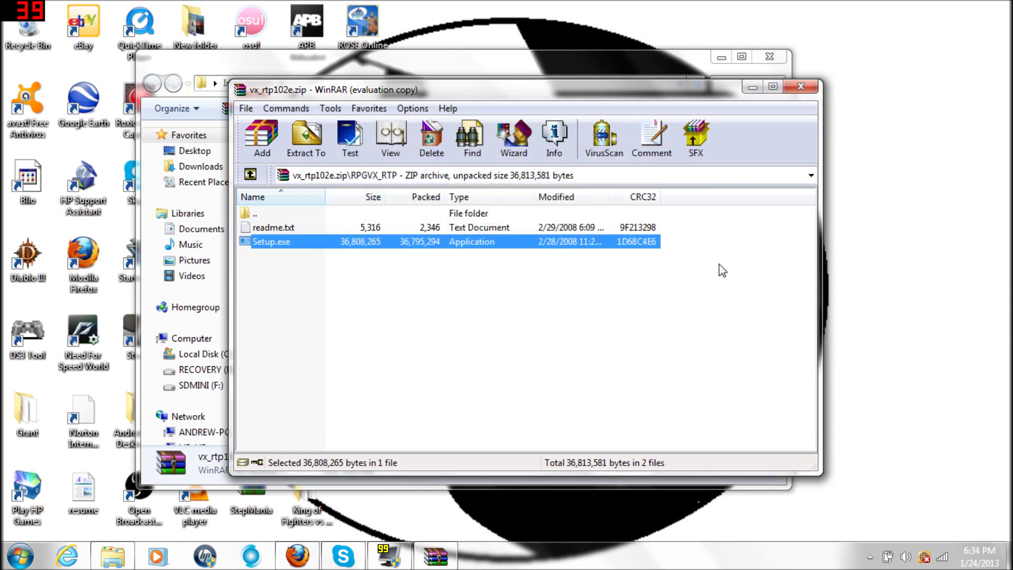
left_click(802, 88)
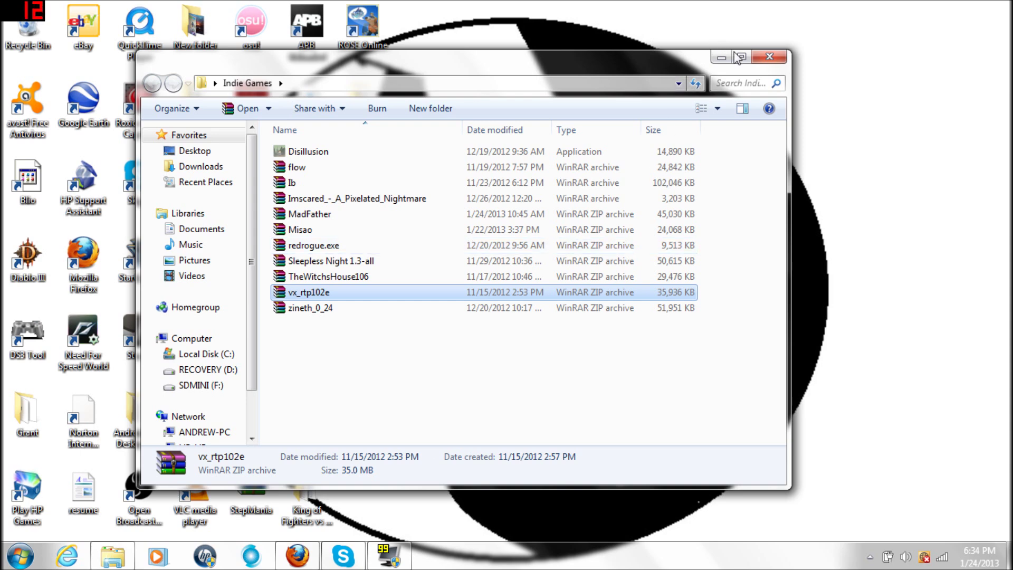
Close the Indie Games folder, review the Mad Father, Ib and Witch's House tabs, then minimize Firefox.
left_click(769, 57)
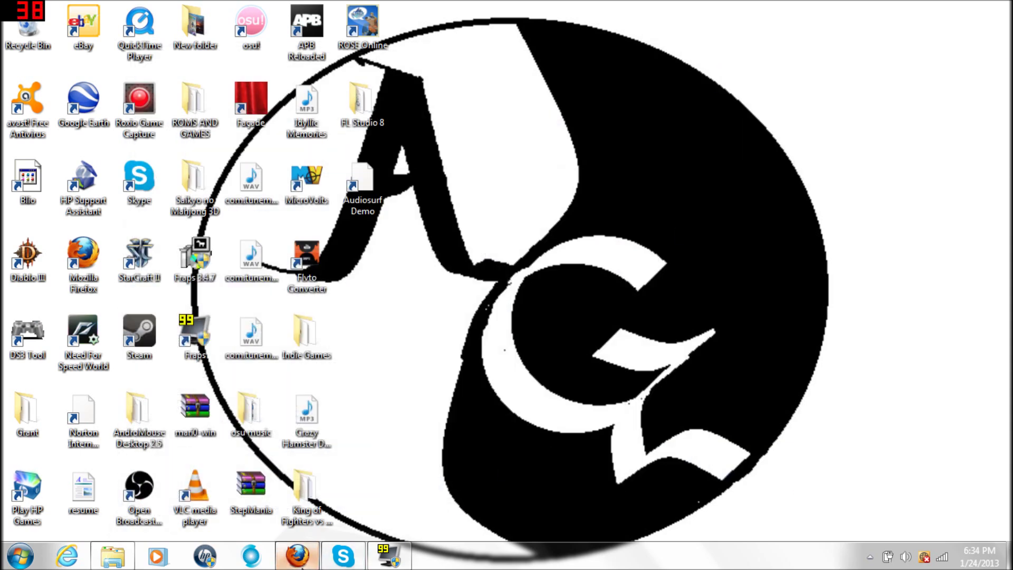
left_click(297, 555)
left_click(248, 9)
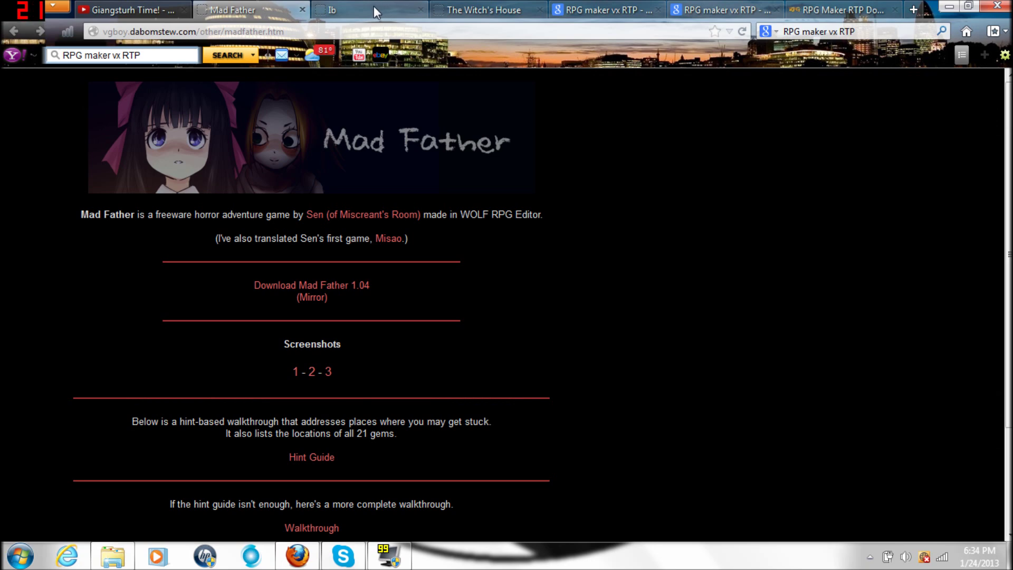
left_click(369, 9)
left_click(507, 7)
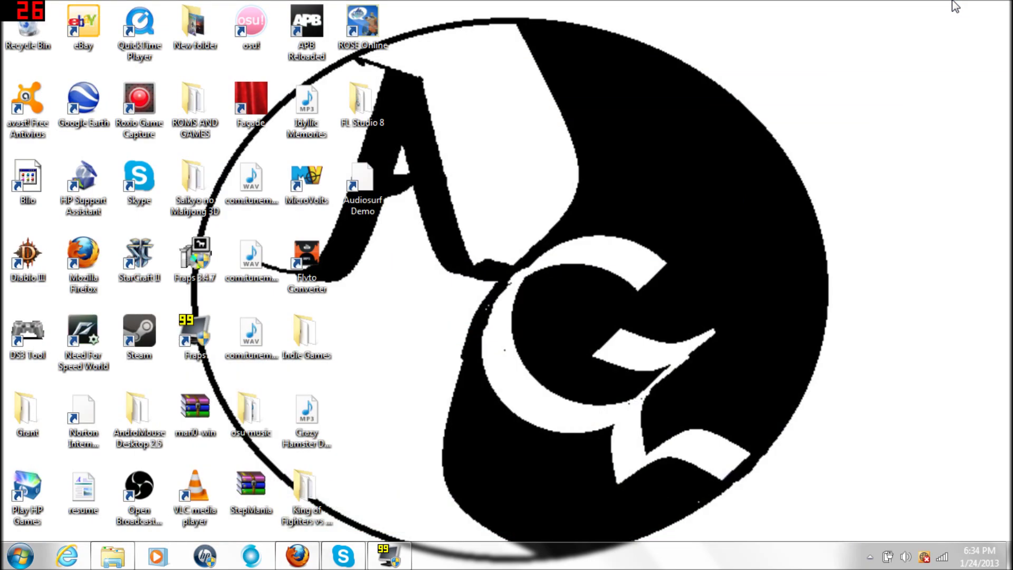
left_click(949, 6)
Restore Firefox, view the Ib page, then highlight the Witch's House Download RTP link text.
left_click(298, 554)
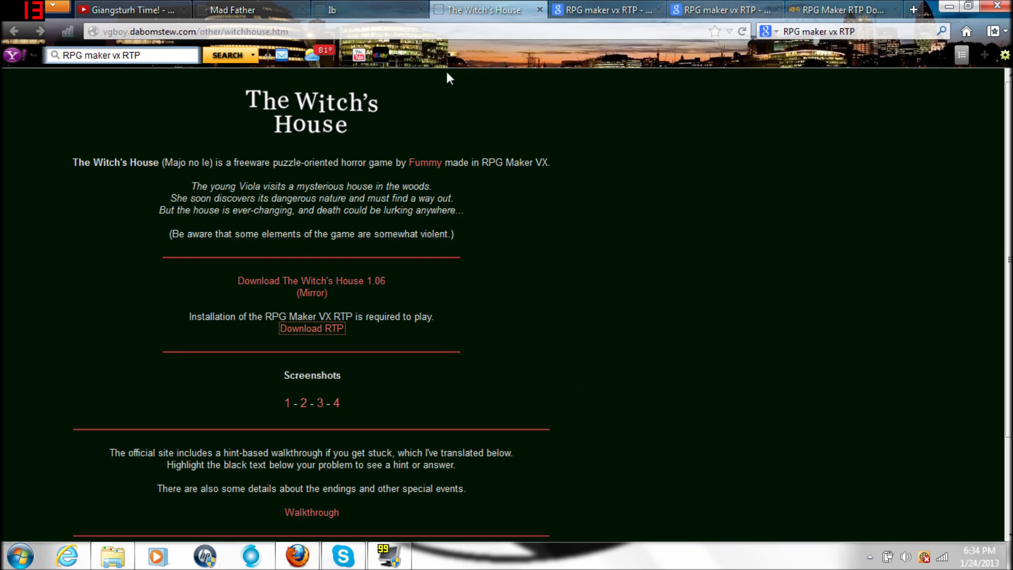
left_click(369, 10)
scroll(340, 286, "down", 5)
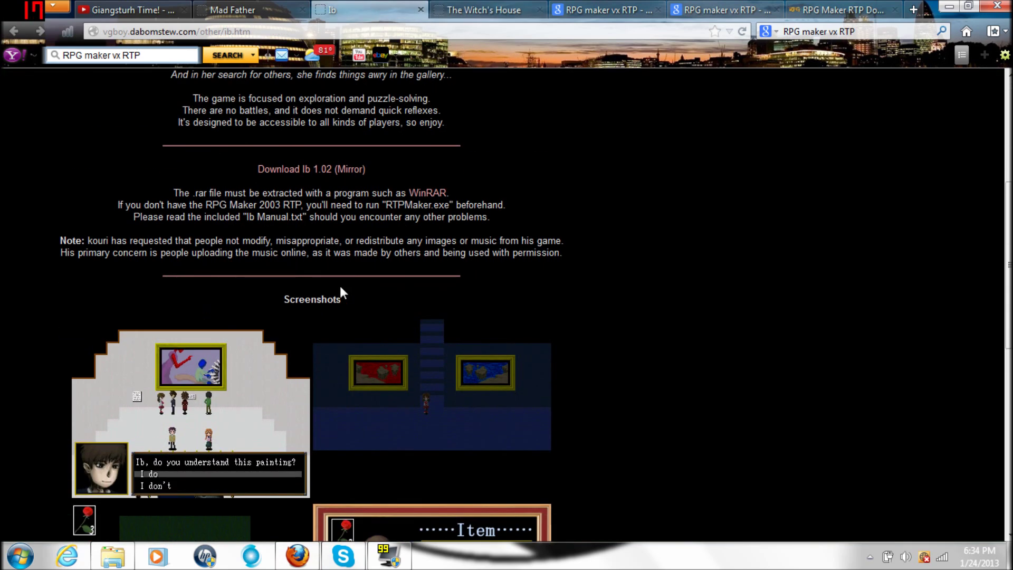
scroll(357, 311, "up", 5)
left_click(470, 10)
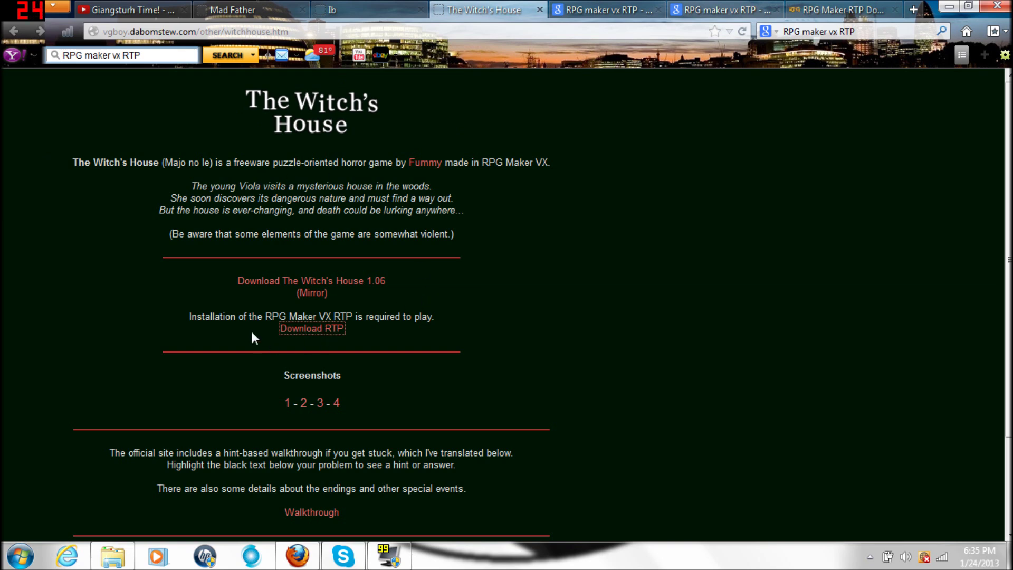
left_click_drag(252, 333, 350, 334)
left_click(353, 330)
Compare the RPG Maker RTP page with the Witch's House Download RTP link, highlighting it repeatedly.
left_click(834, 7)
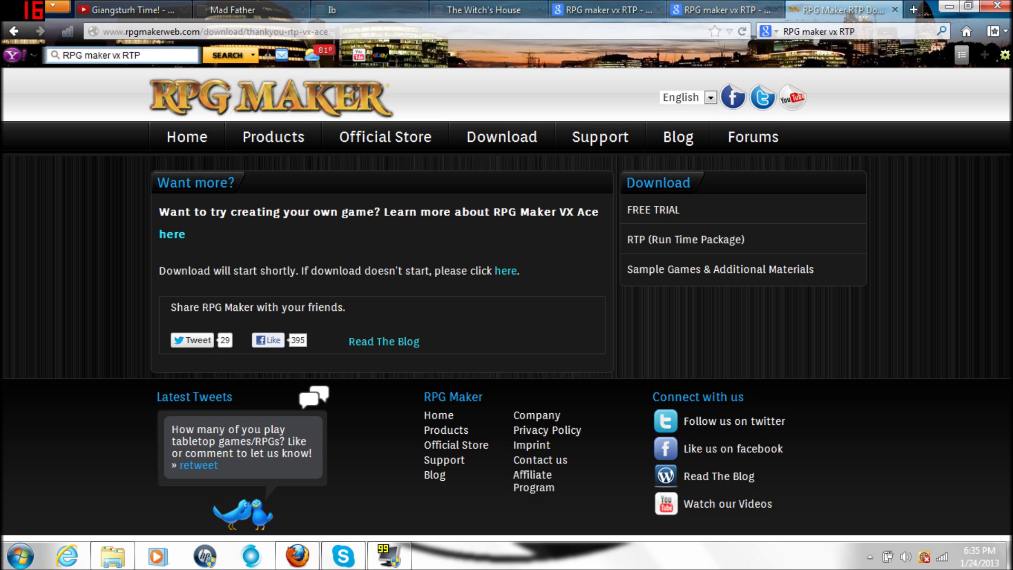
left_click(478, 10)
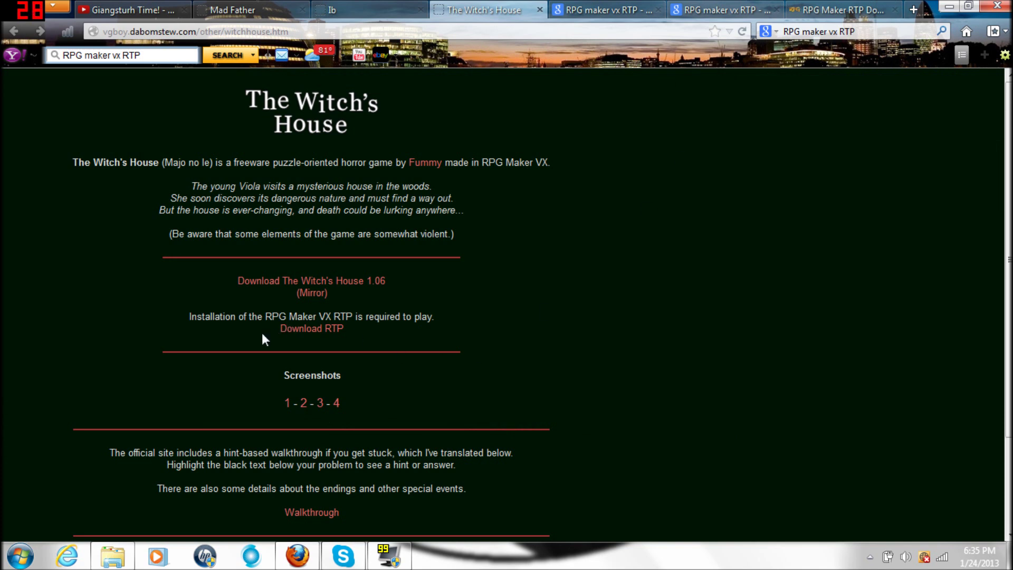
left_click_drag(262, 332, 285, 332)
left_click(370, 338)
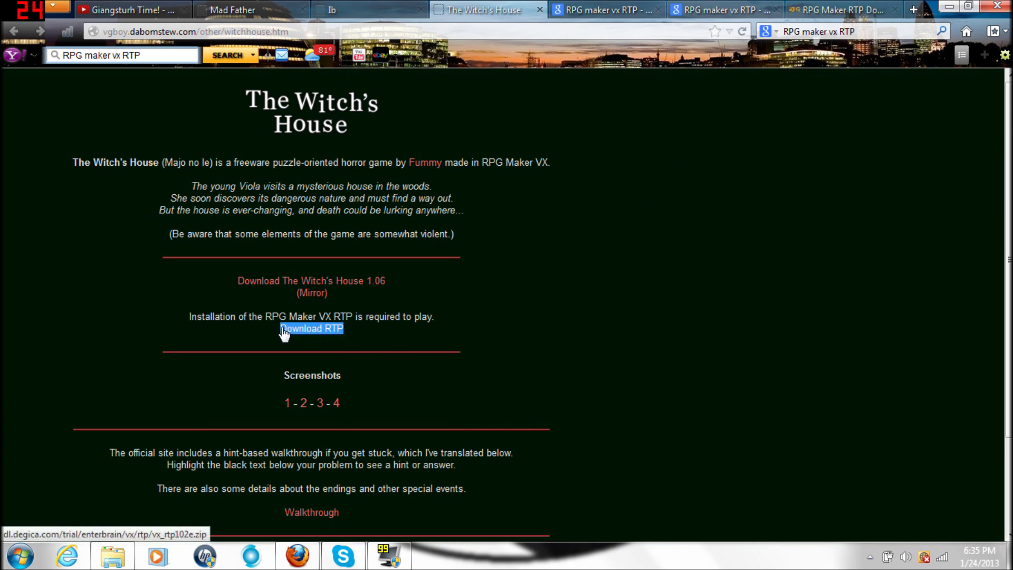
left_click(287, 333)
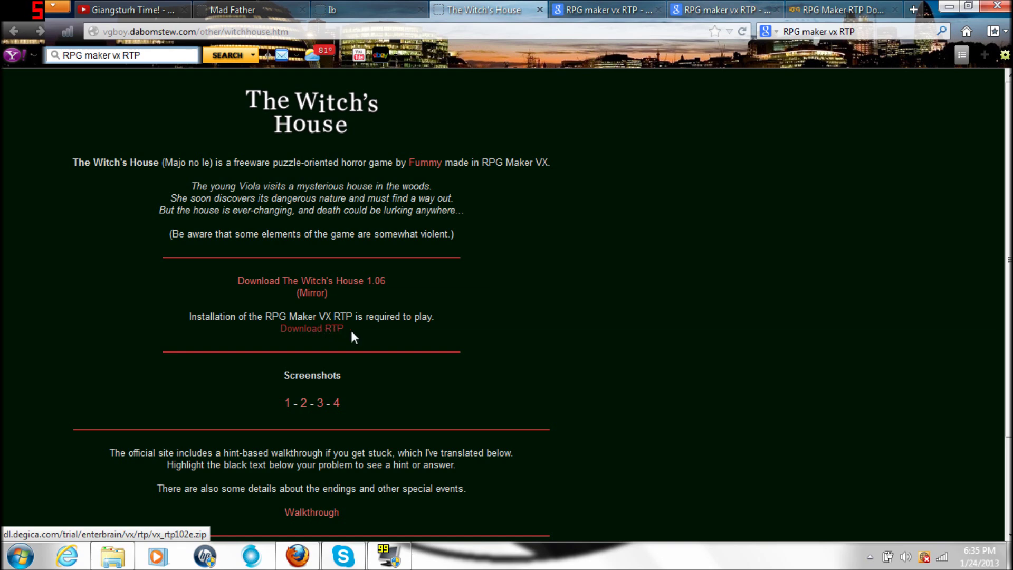
left_click_drag(275, 332, 346, 332)
left_click(271, 330)
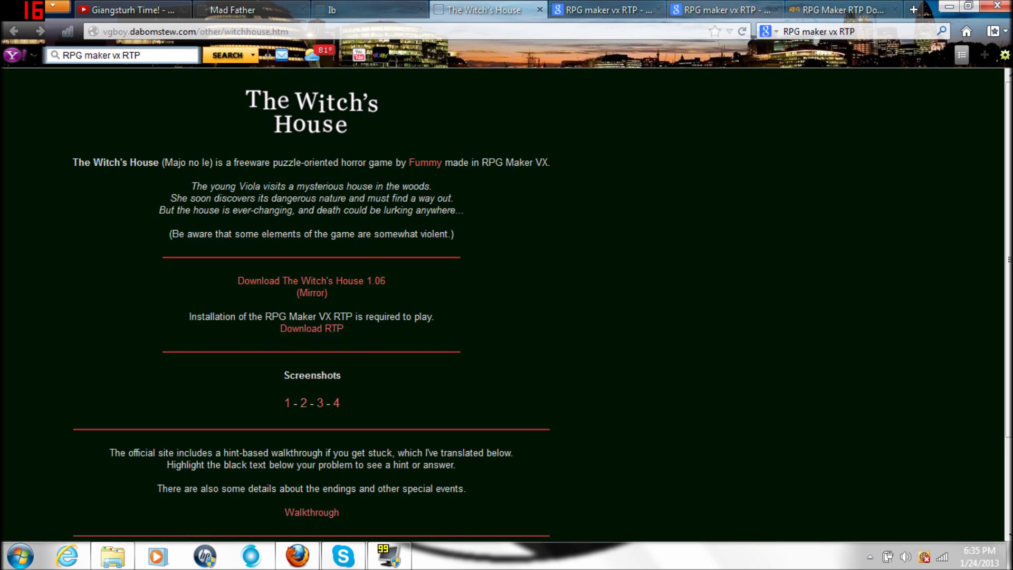
Switch back and forth between the Ib, Mad Father and Witch's House tabs.
left_click(369, 10)
left_click(261, 9)
left_click(369, 9)
left_click(447, 8)
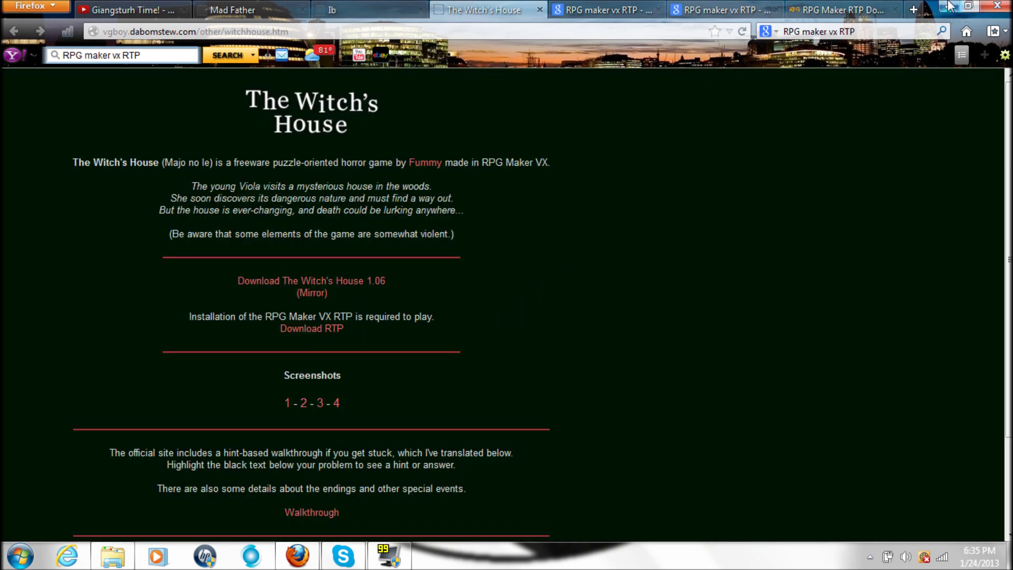
left_click(359, 10)
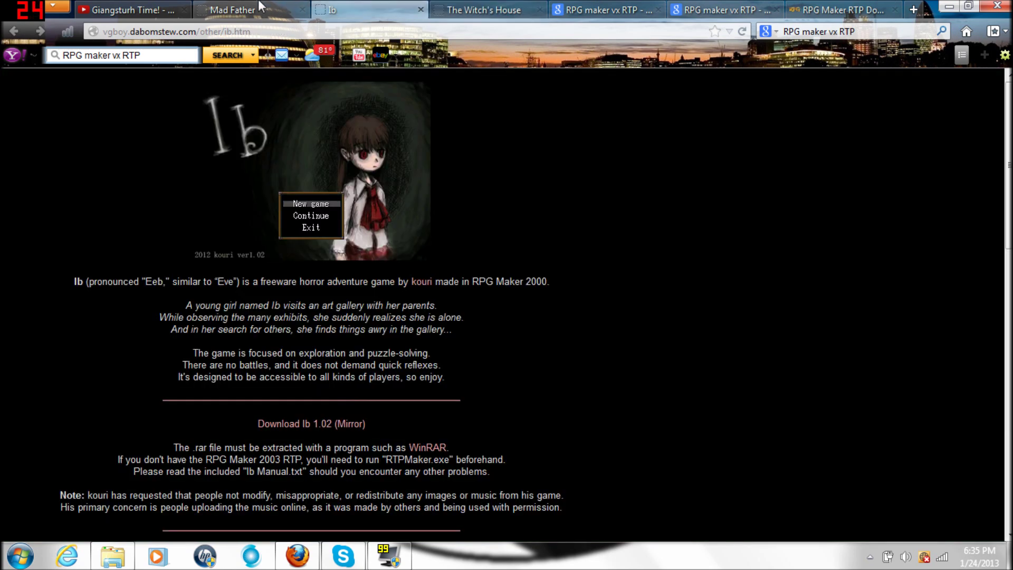
left_click(262, 8)
Minimize Firefox, open MadFather.zip from Indie Games in WinRAR, dismiss the license reminder, and select Game.exe.
left_click(948, 6)
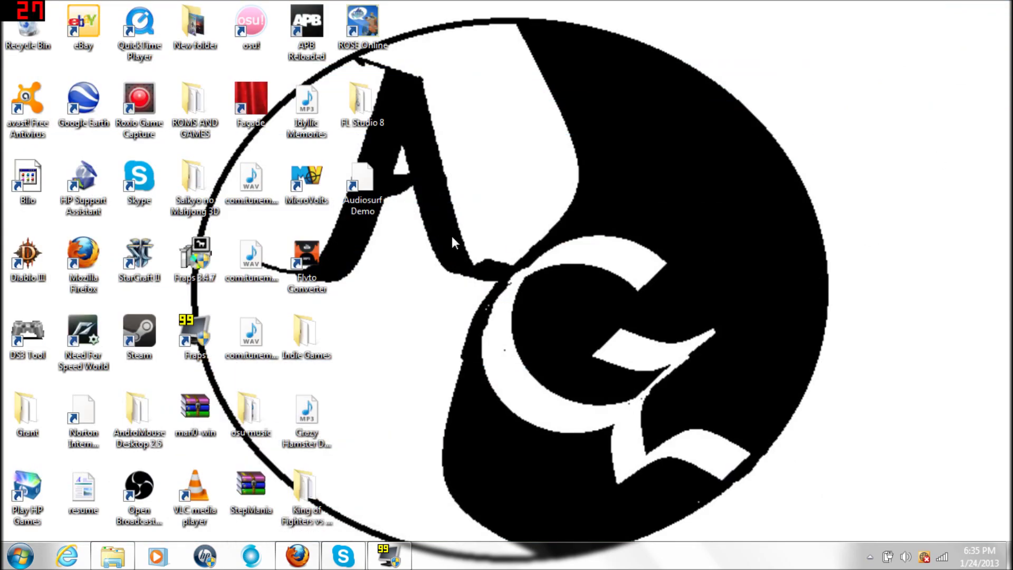
double_click(314, 347)
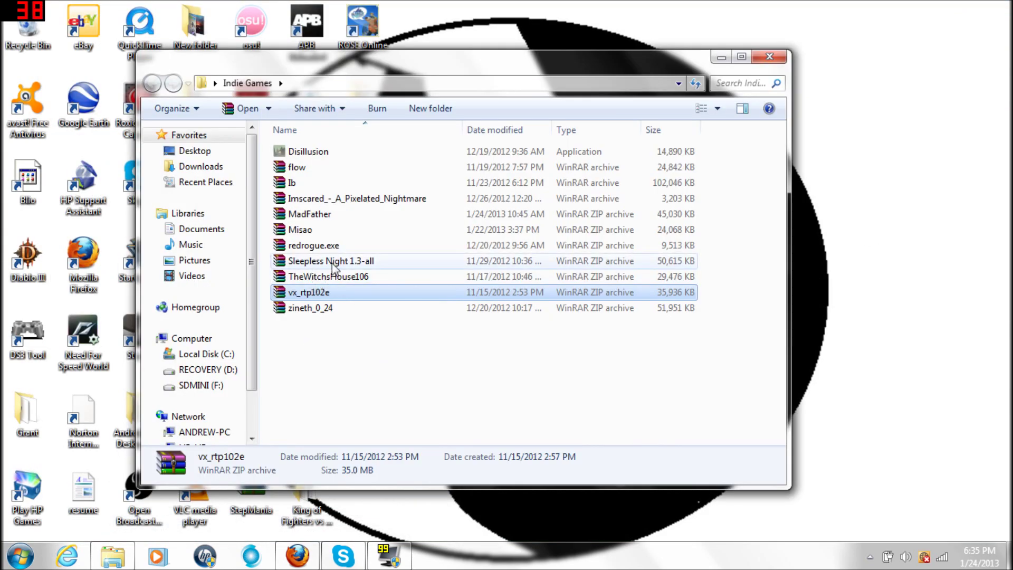
double_click(310, 214)
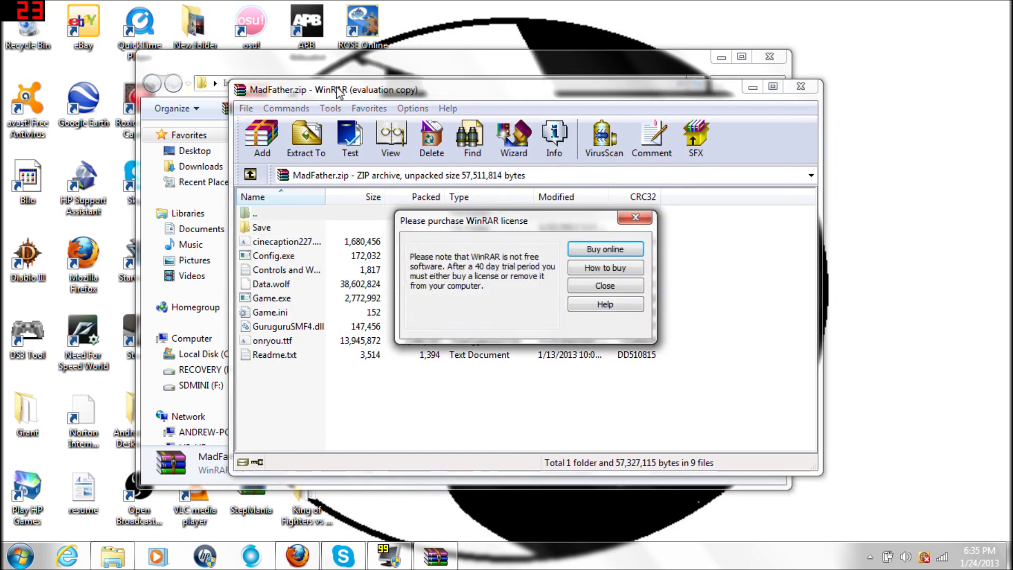
left_click(602, 292)
left_click_drag(416, 93, 457, 81)
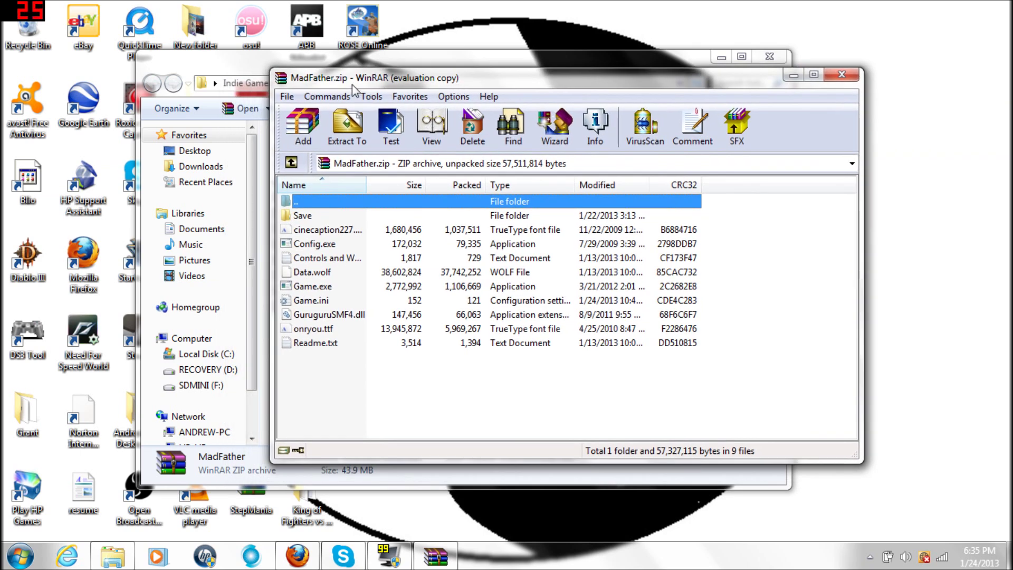
left_click(323, 287)
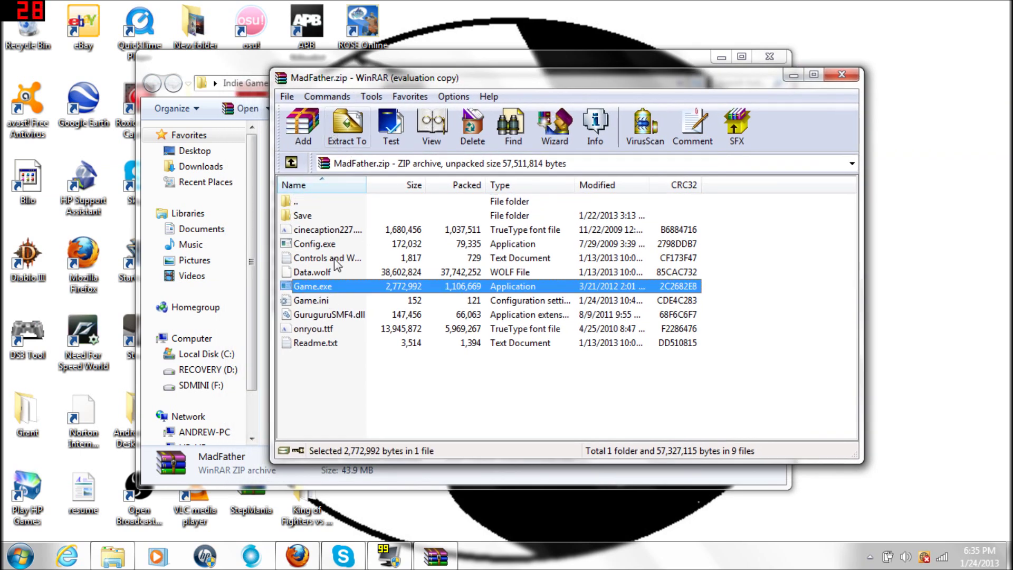
Run Mad Father's Game.exe, view the B2F Cafeteria save slot, then quit without updating the archive.
double_click(321, 289)
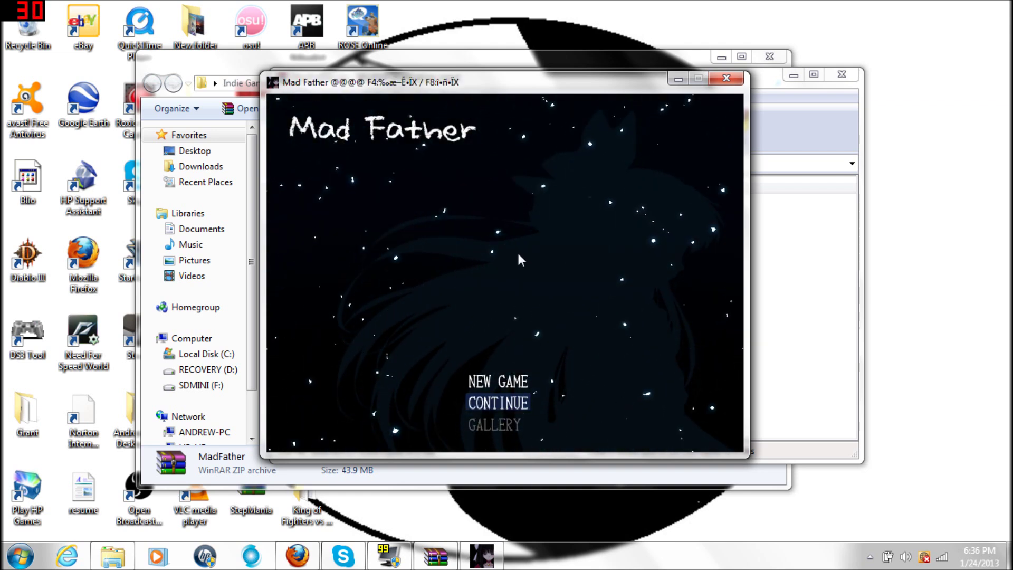
key("Up")
key("Down")
key("Return")
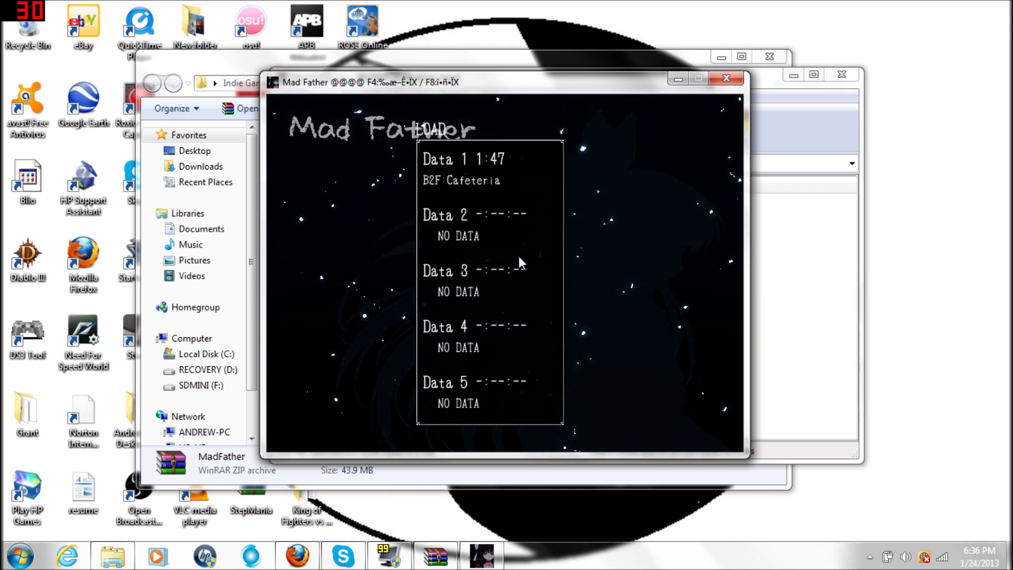
key("Down")
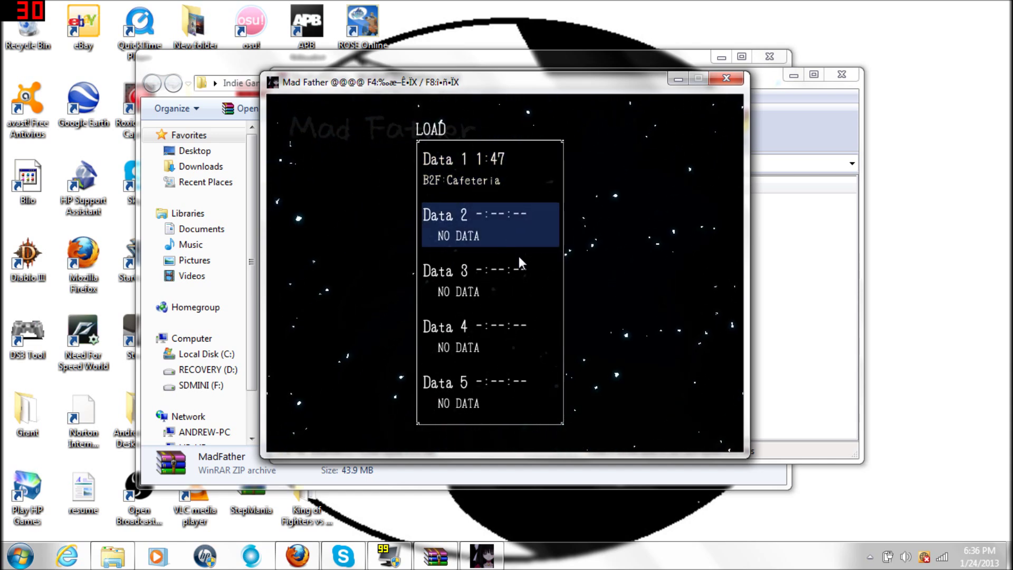
key("Escape")
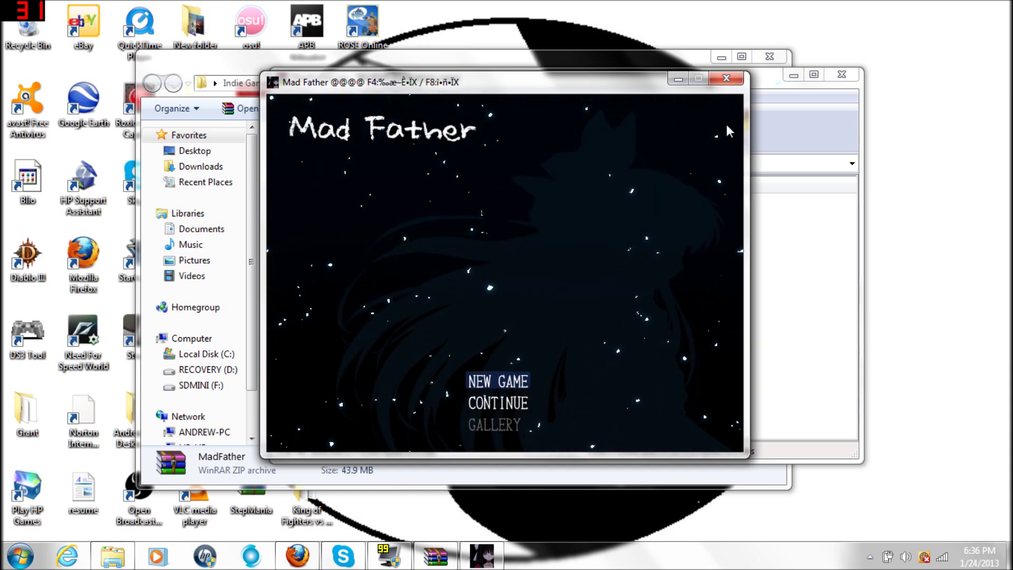
left_click(725, 78)
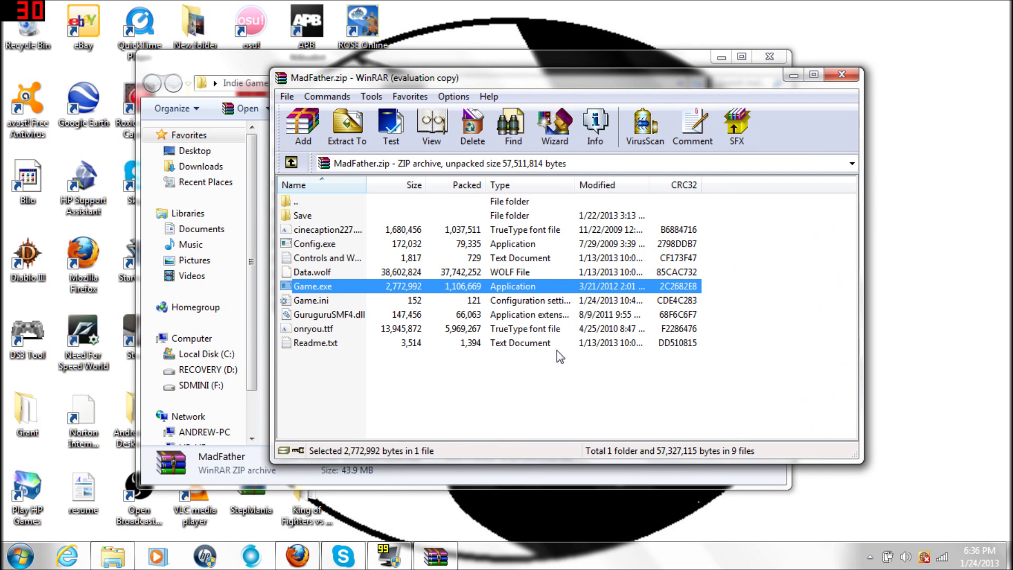
left_click(566, 333)
Close MadFather.zip, run Game.exe from TheWitchsHouse106.zip, then choose Quit at its title screen.
left_click(842, 74)
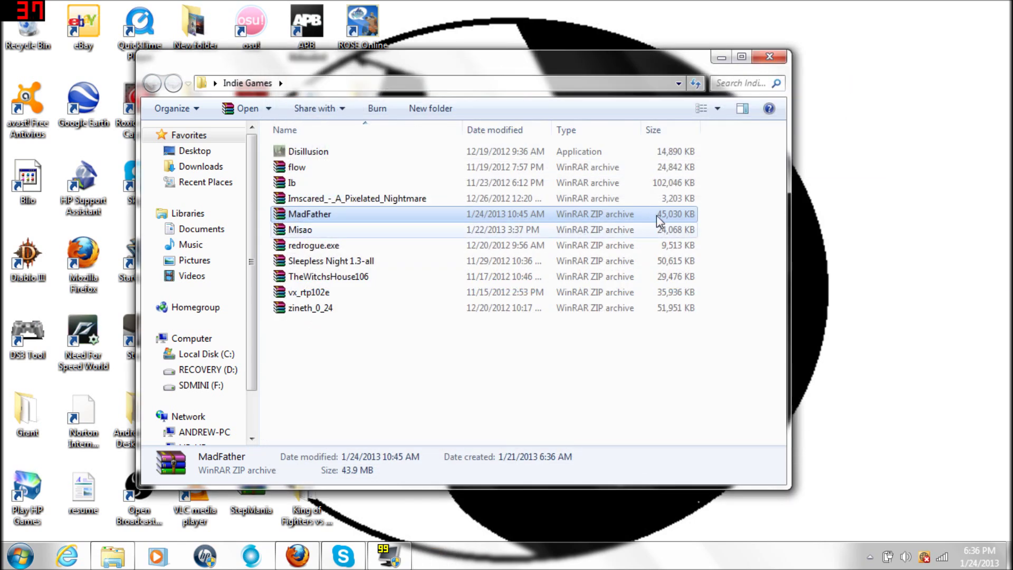
double_click(345, 278)
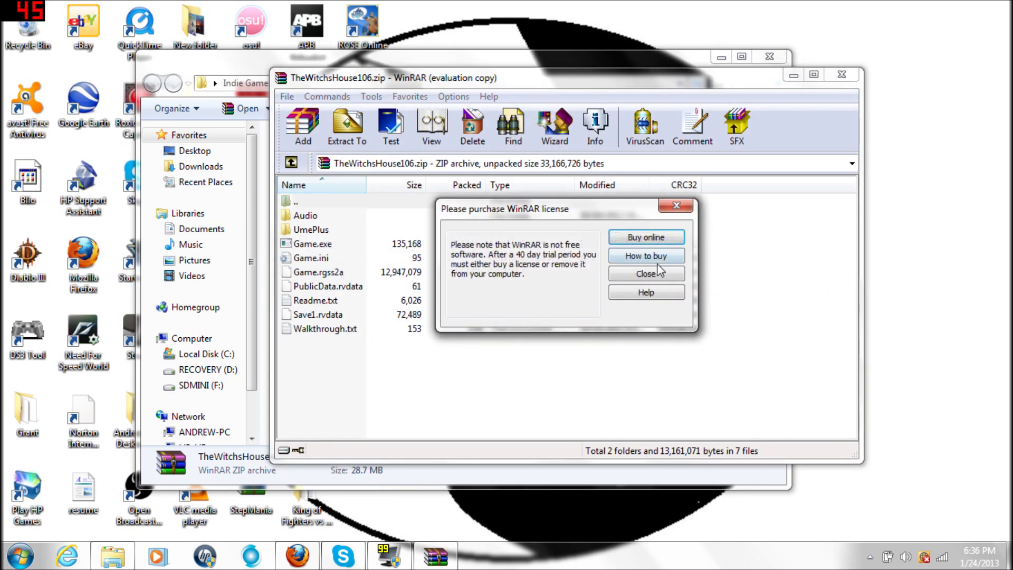
left_click(626, 274)
double_click(324, 247)
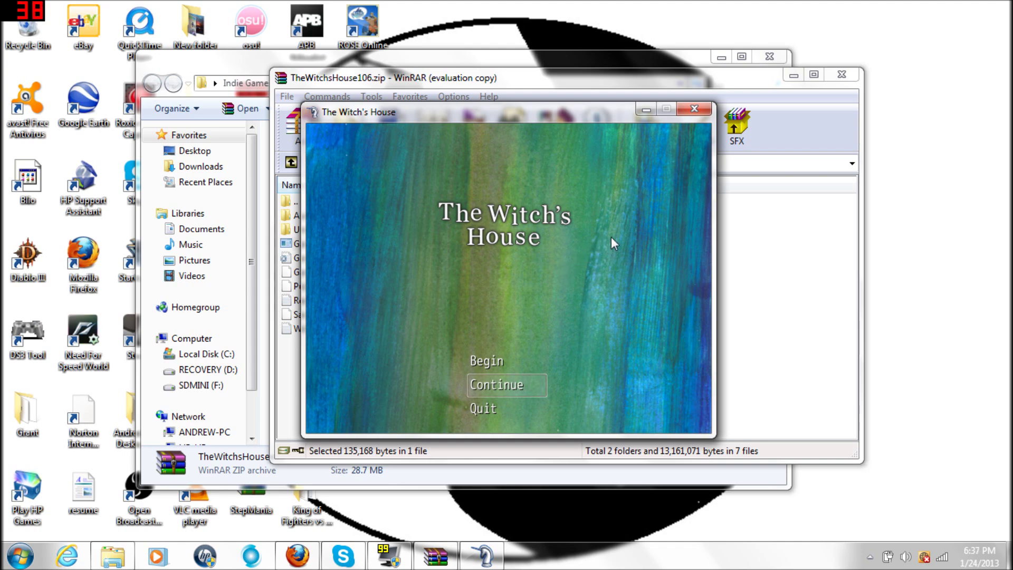
key("Down")
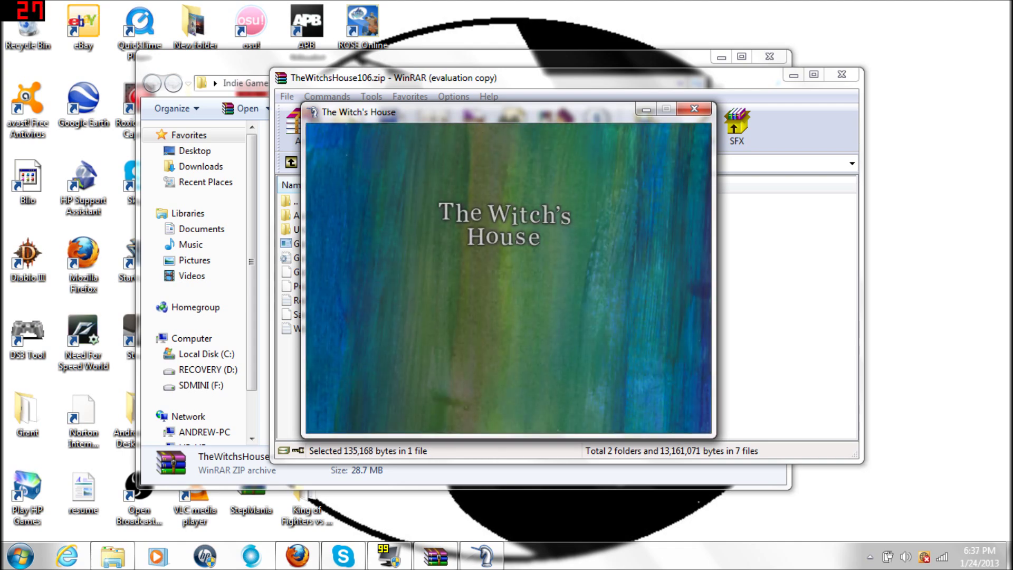
key("Return")
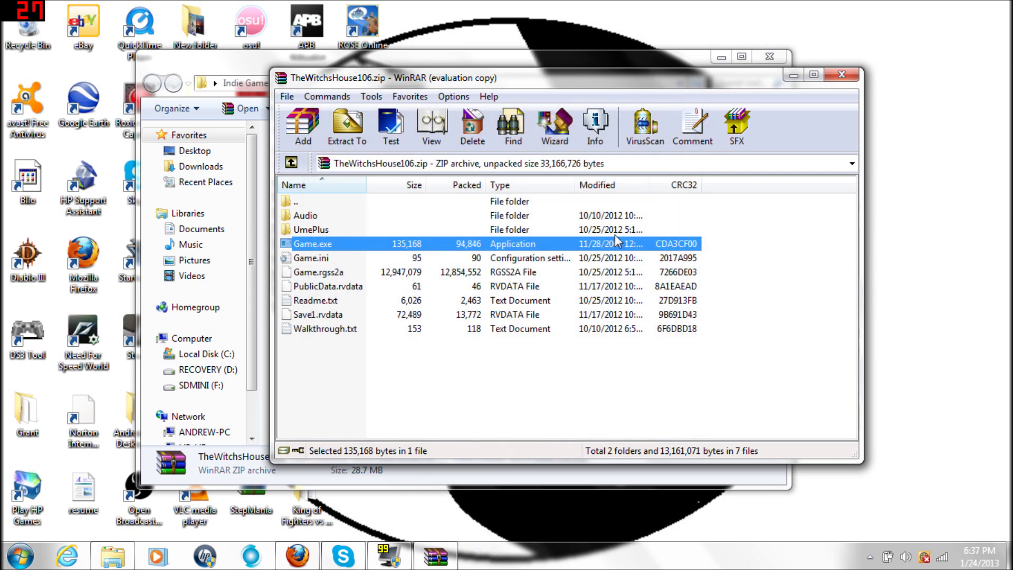
Close The Witch's House archive without updating it and close the Indie Games folder to return to Firefox.
left_click(562, 334)
left_click(842, 75)
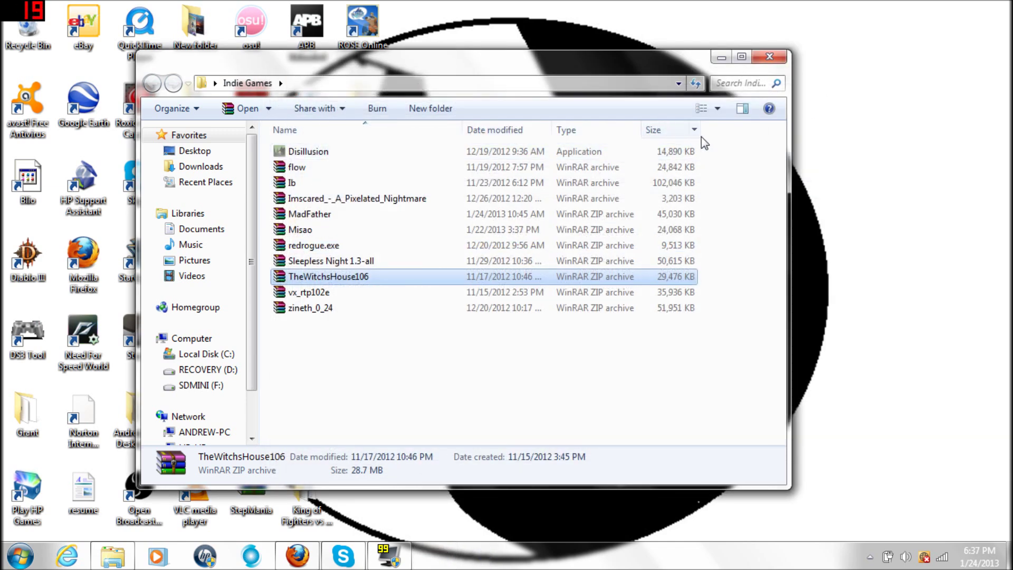
left_click(760, 59)
left_click(297, 555)
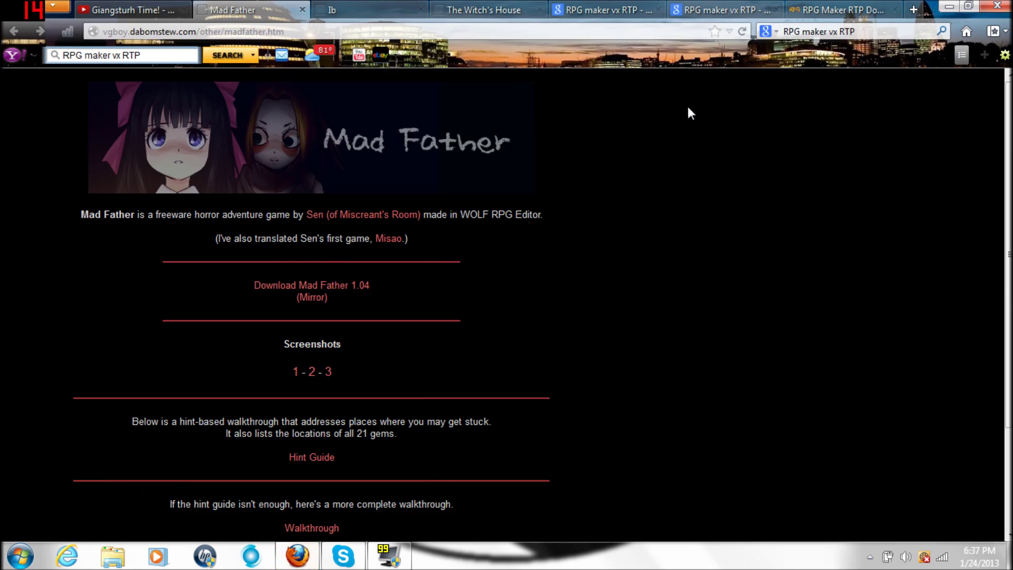
View the RPG Maker RTP download tab and The Witch's House page, selecting its title image.
left_click(841, 8)
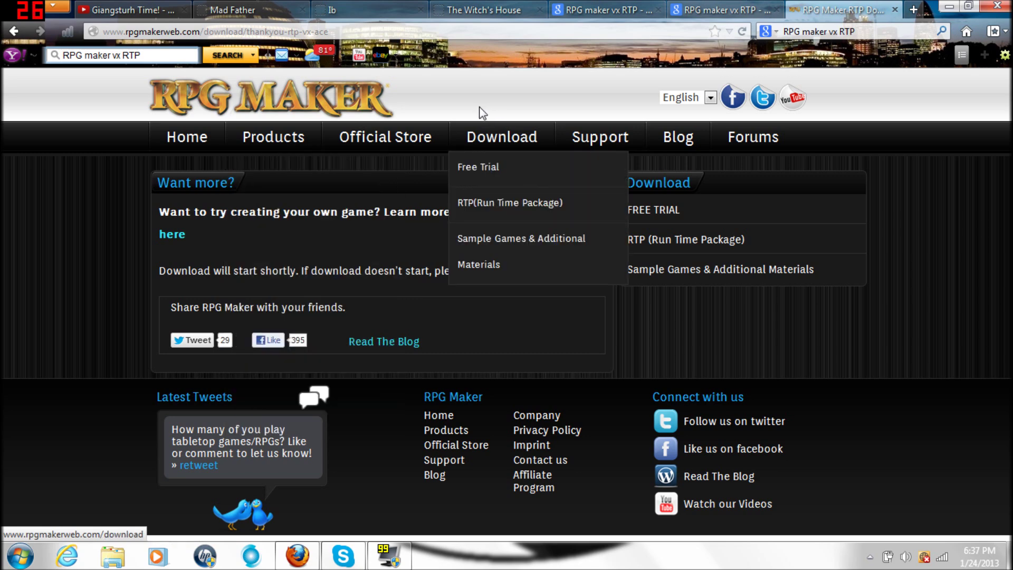
left_click(478, 16)
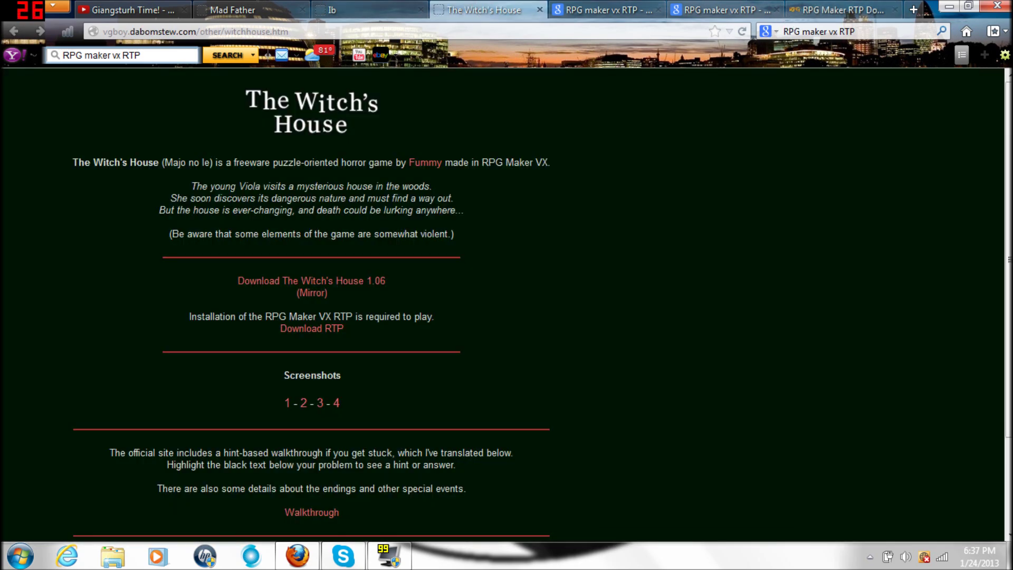
left_click(818, 31)
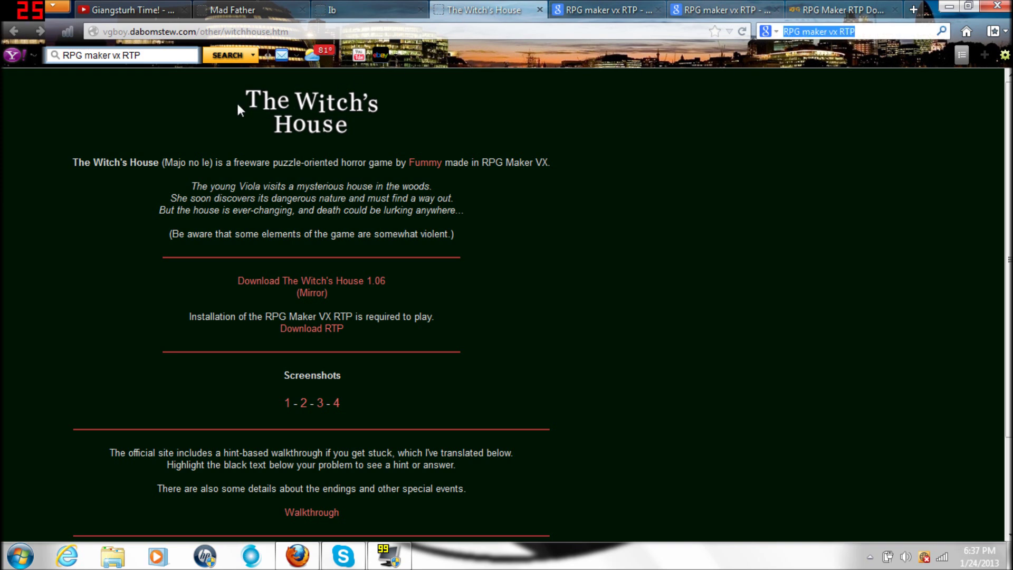
left_click_drag(240, 100, 377, 133)
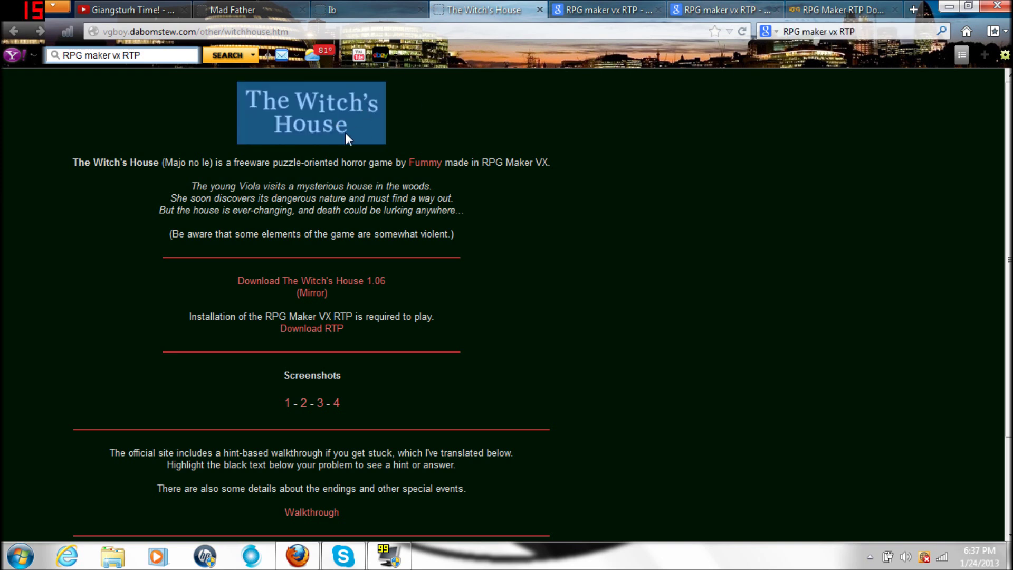
left_click(258, 337)
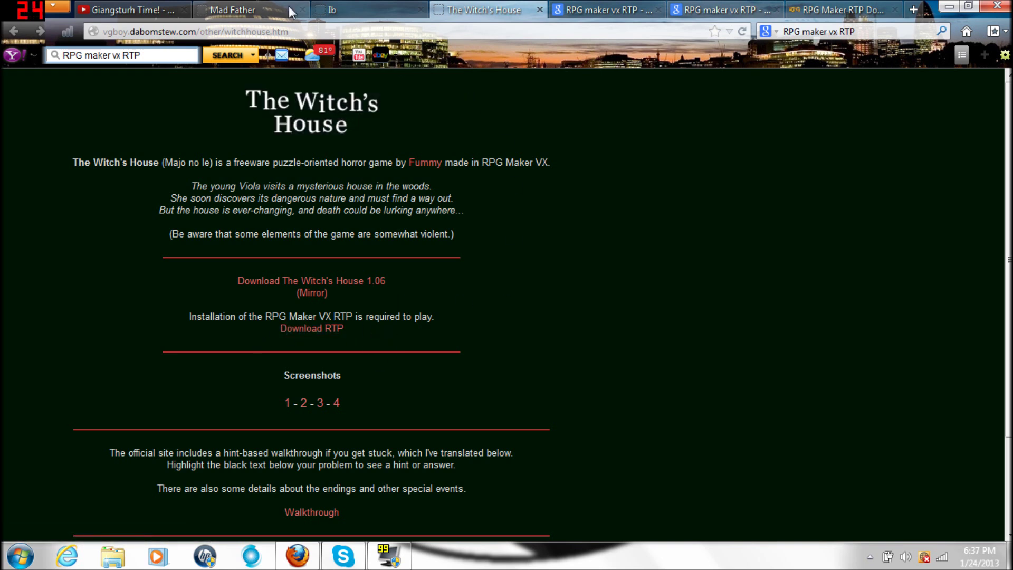
Cycle through the Mad Father, Ib, Witch's House, RTP search and YouTube tabs, then minimize Firefox.
left_click(224, 7)
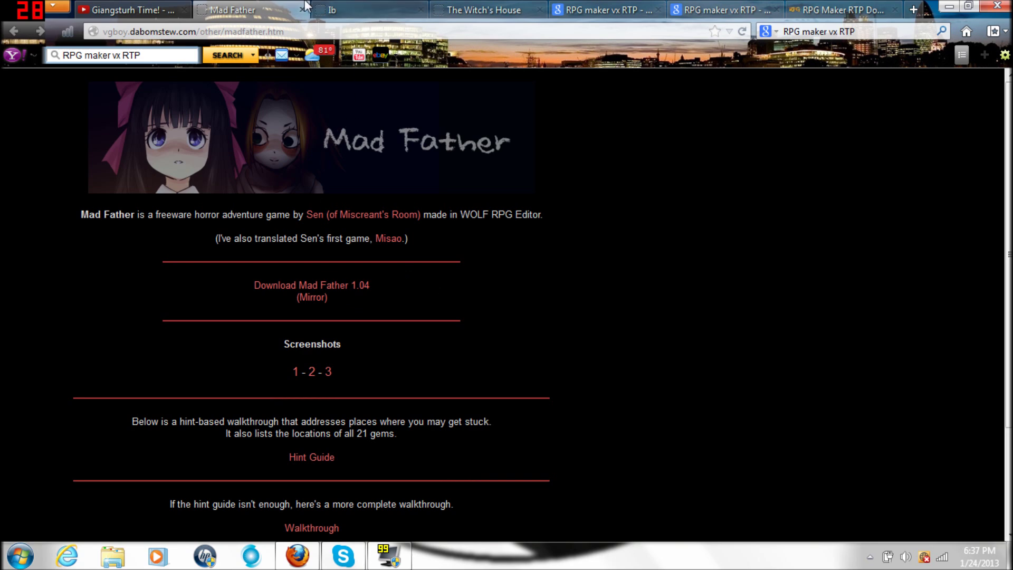
left_click(334, 6)
left_click(483, 10)
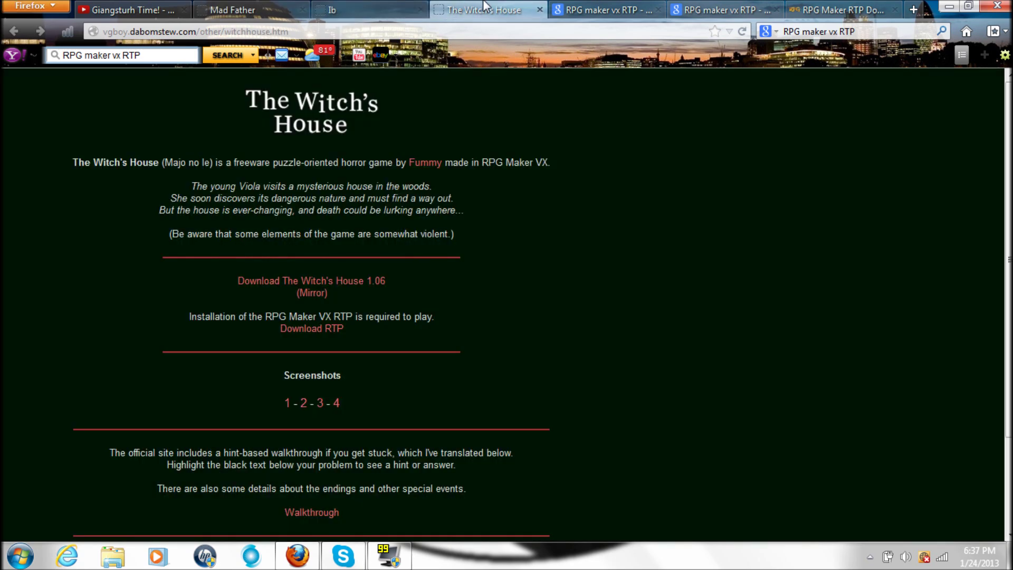
left_click(600, 5)
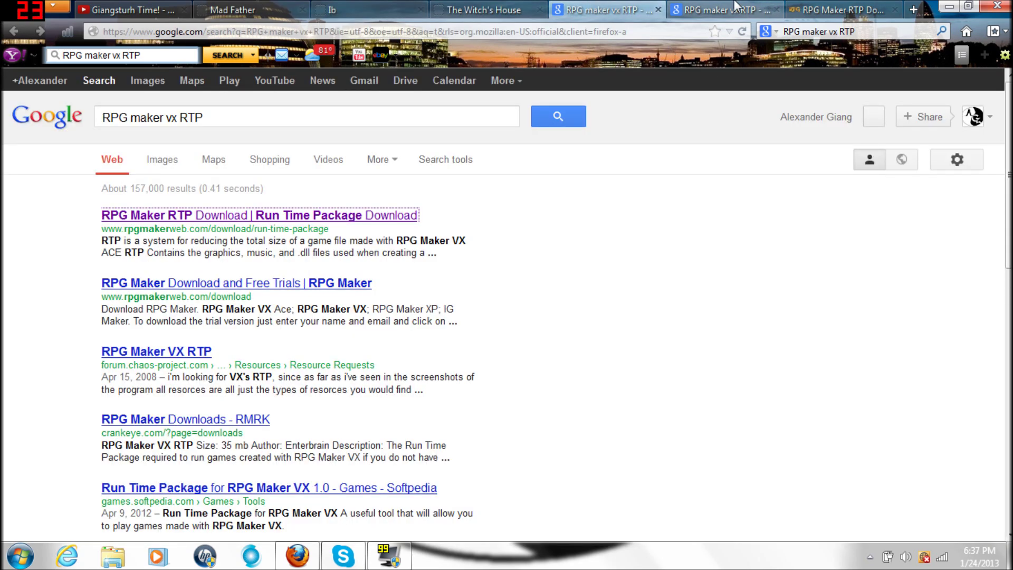
left_click(717, 9)
left_click(838, 10)
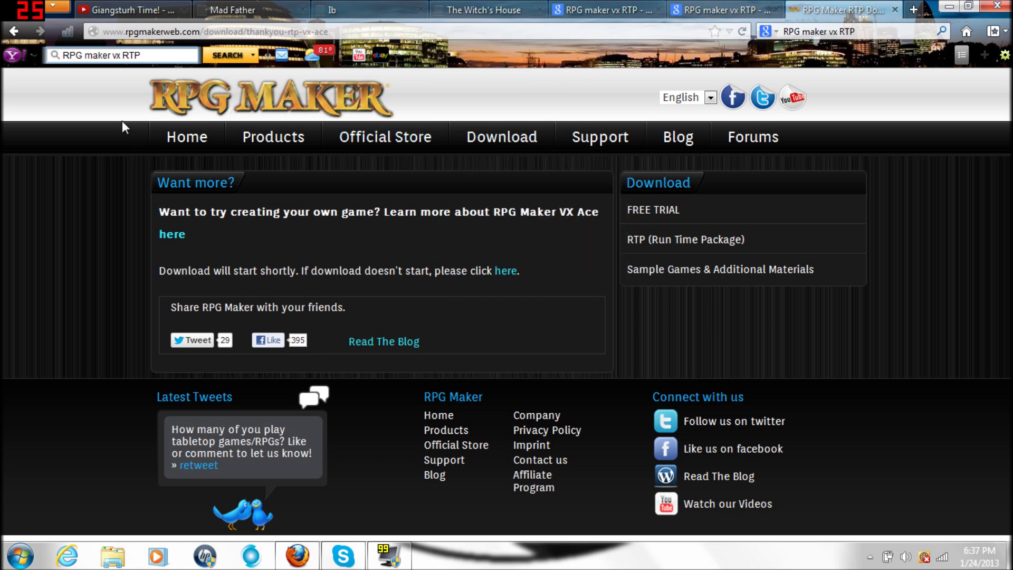
left_click(132, 9)
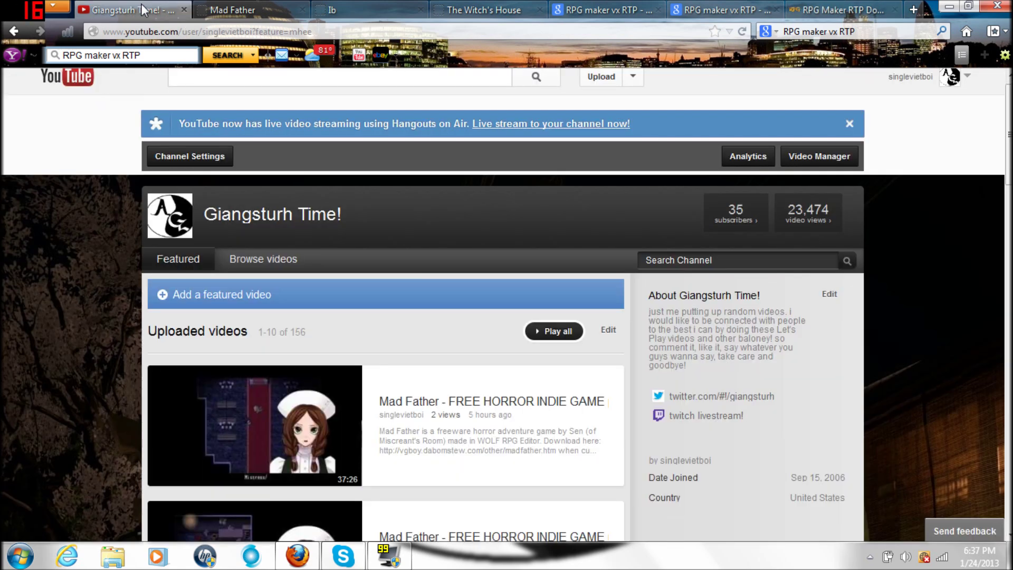
left_click(946, 4)
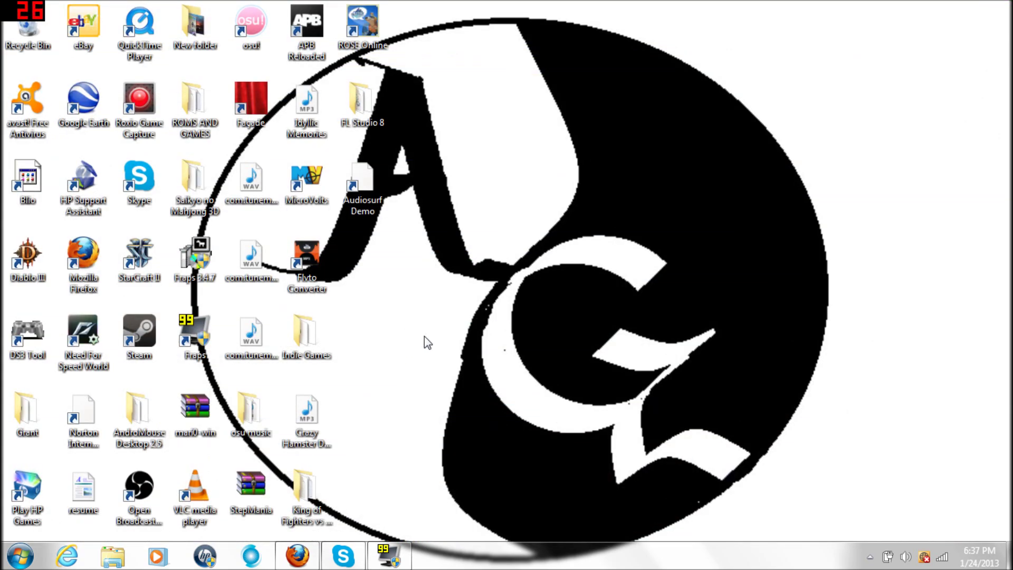